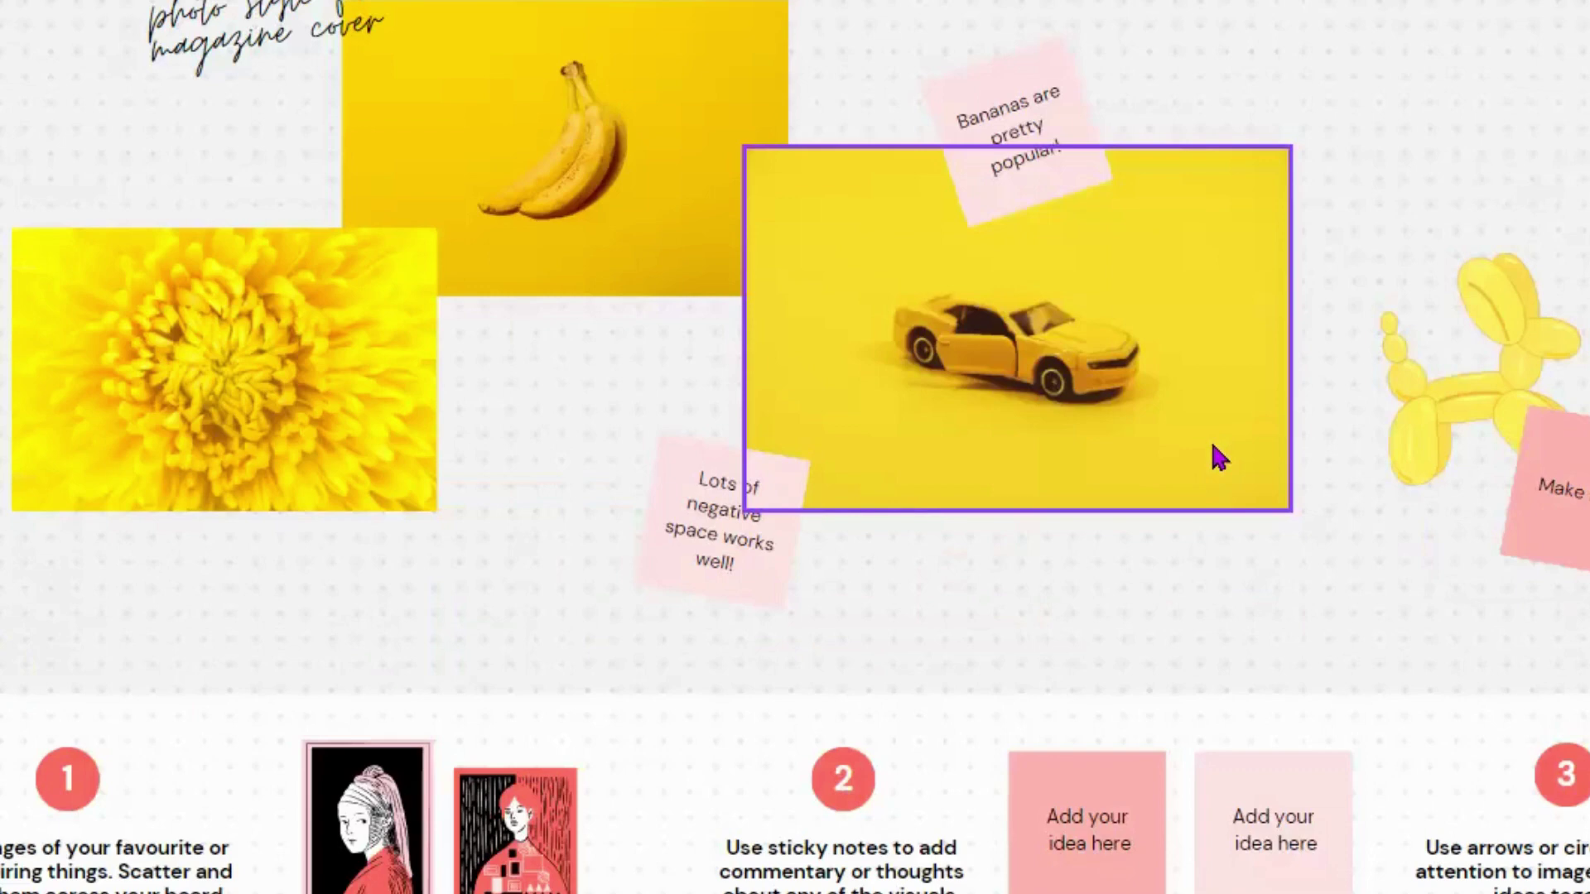
pyautogui.scroll(-5, 1218, 457)
pyautogui.scroll(-3, 1213, 455)
pyautogui.scroll(3, 1213, 456)
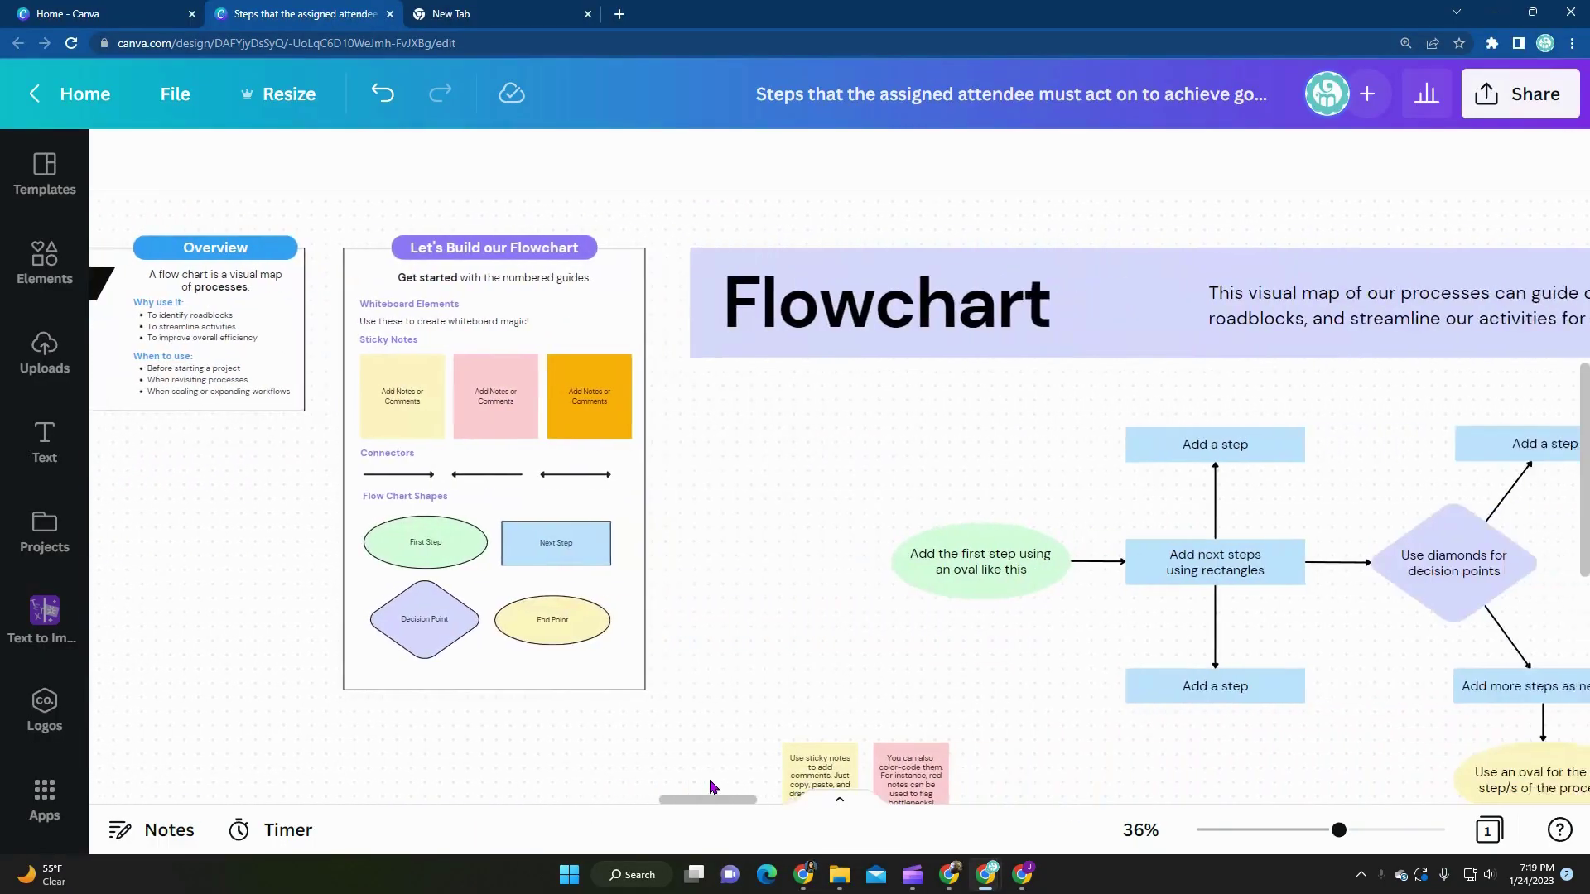
pyautogui.moveTo(711, 787)
pyautogui.mouseDown()
pyautogui.moveTo(766, 778)
pyautogui.moveTo(735, 782)
pyautogui.mouseUp()
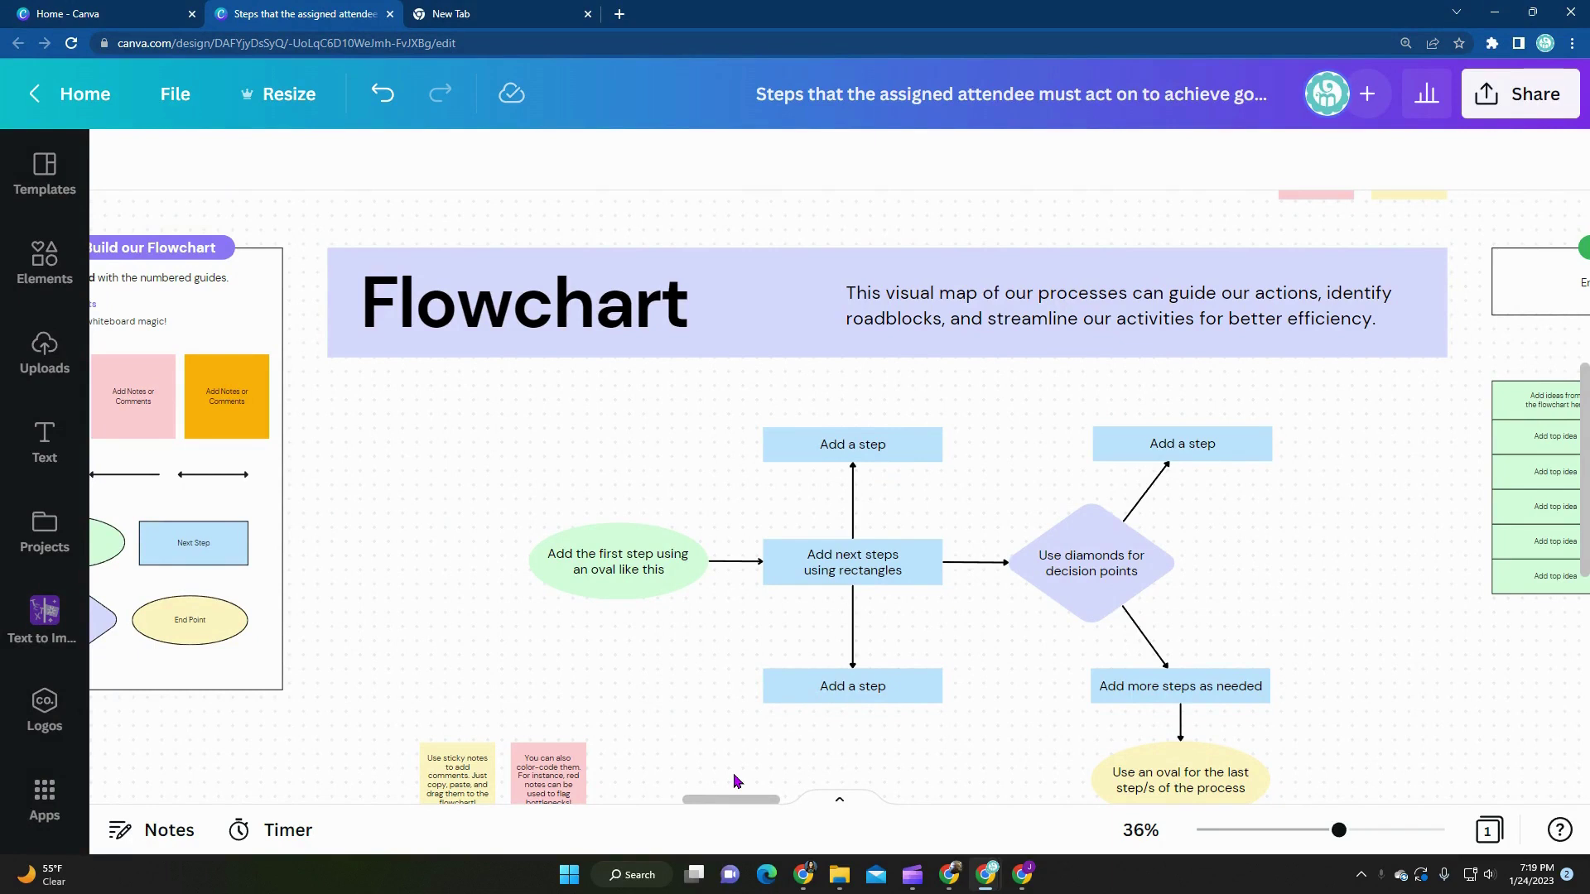
pyautogui.click(1518, 94)
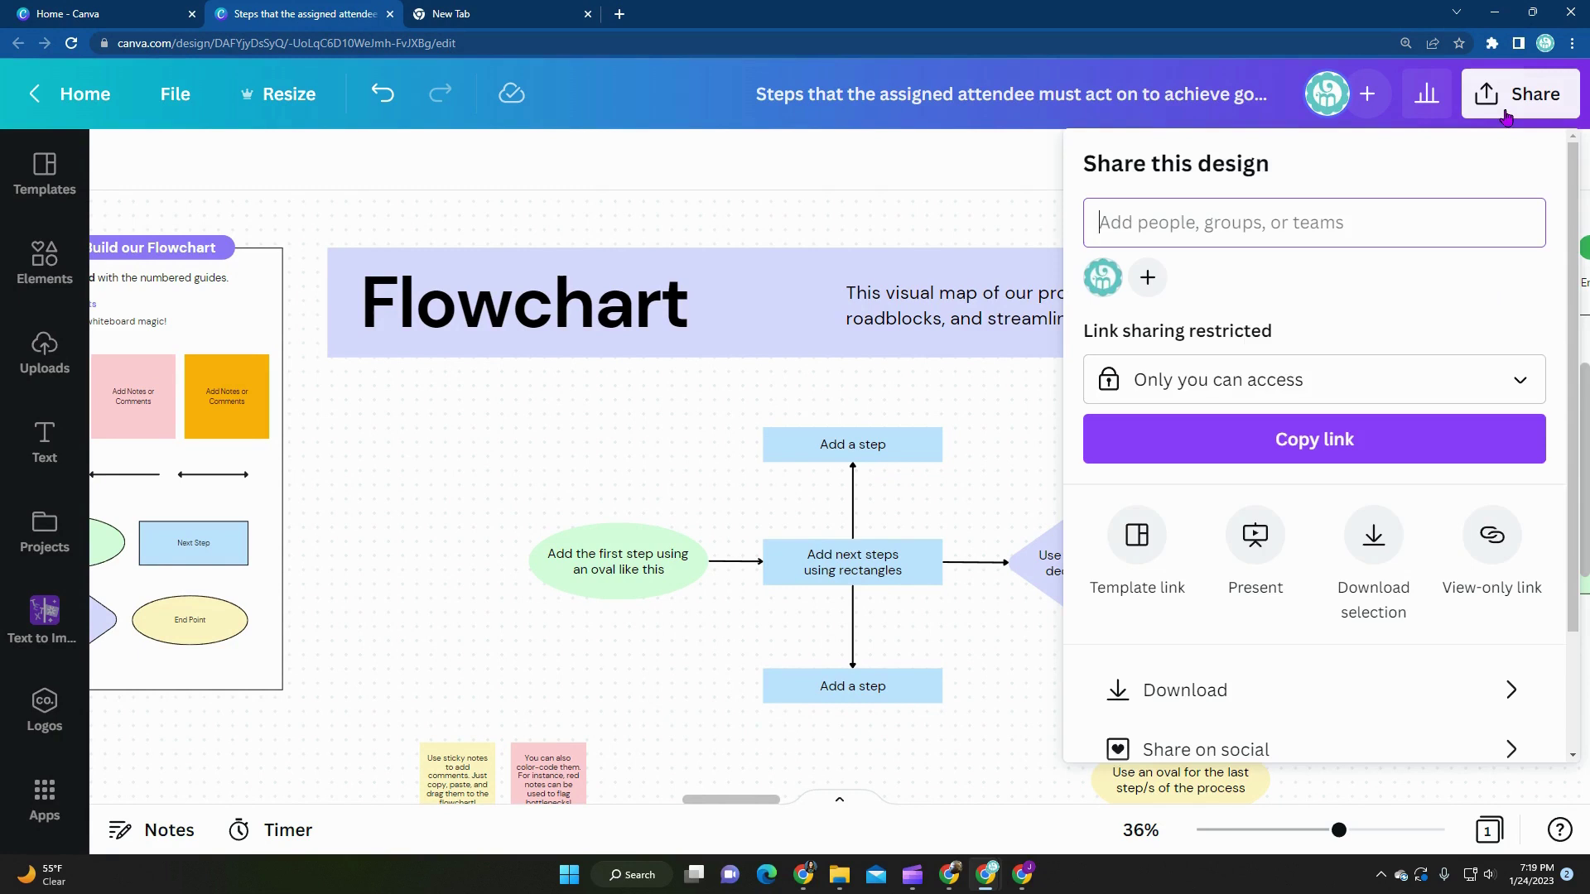
pyautogui.click(1262, 378)
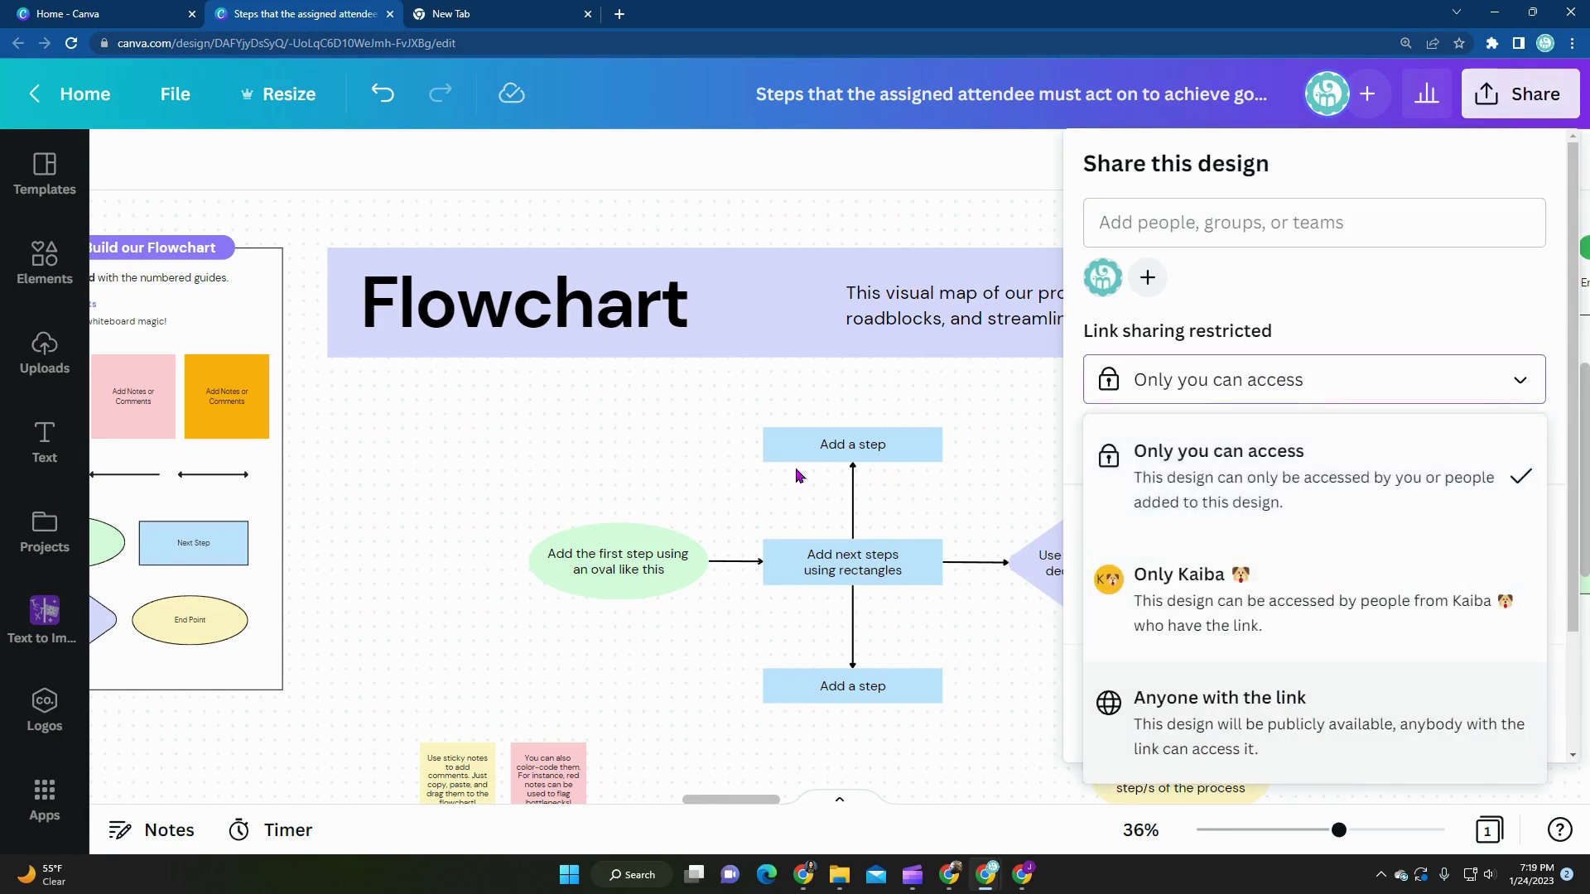
pyautogui.click(540, 426)
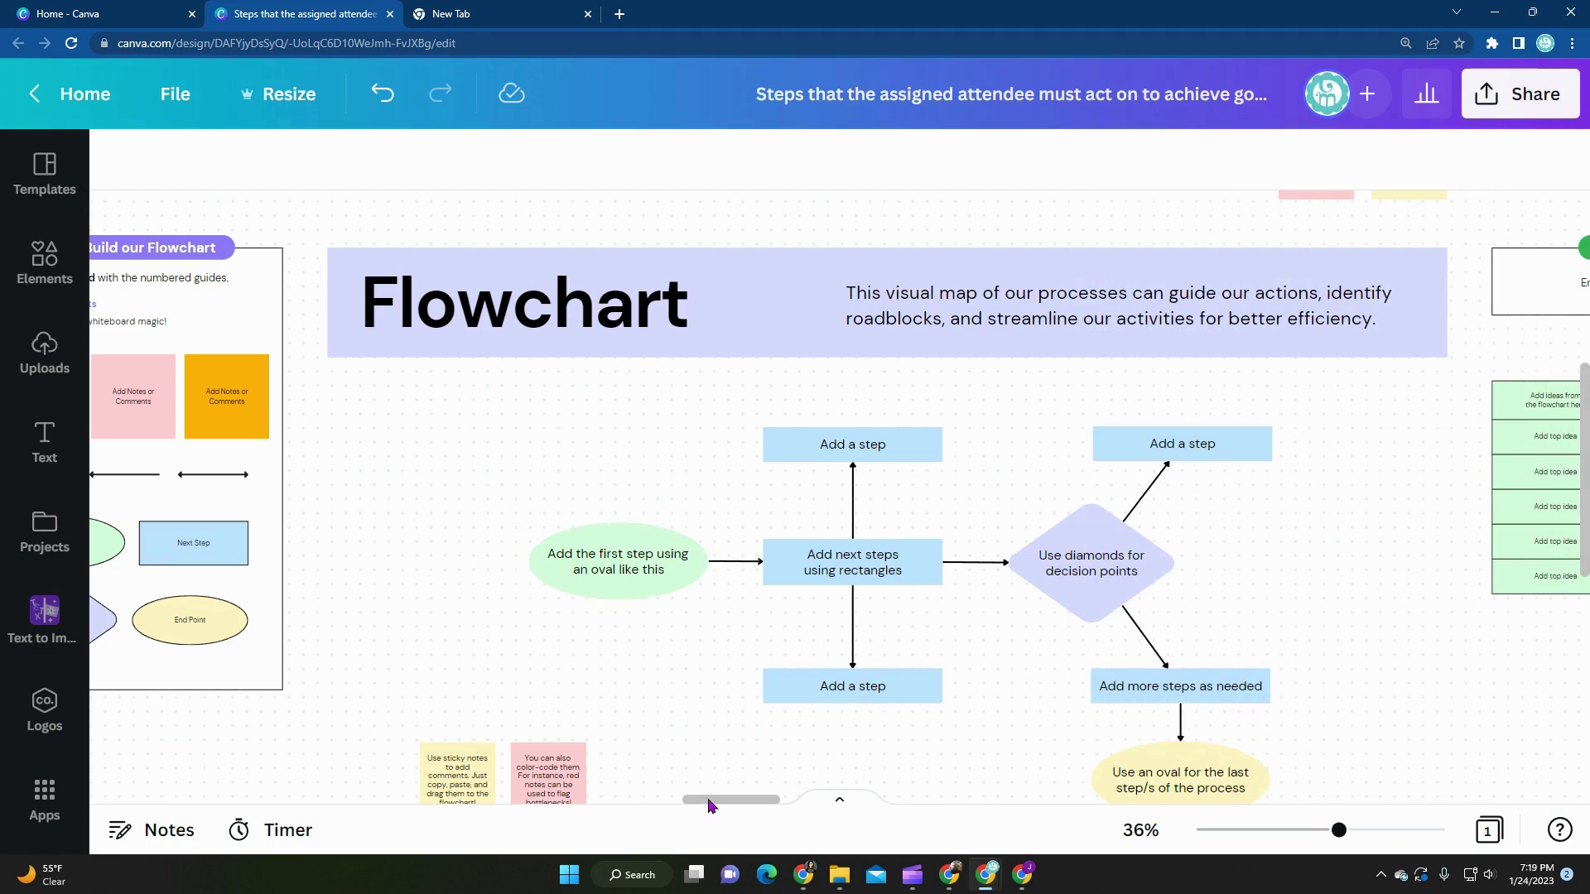
pyautogui.moveTo(708, 806); pyautogui.dragTo(1135, 777)
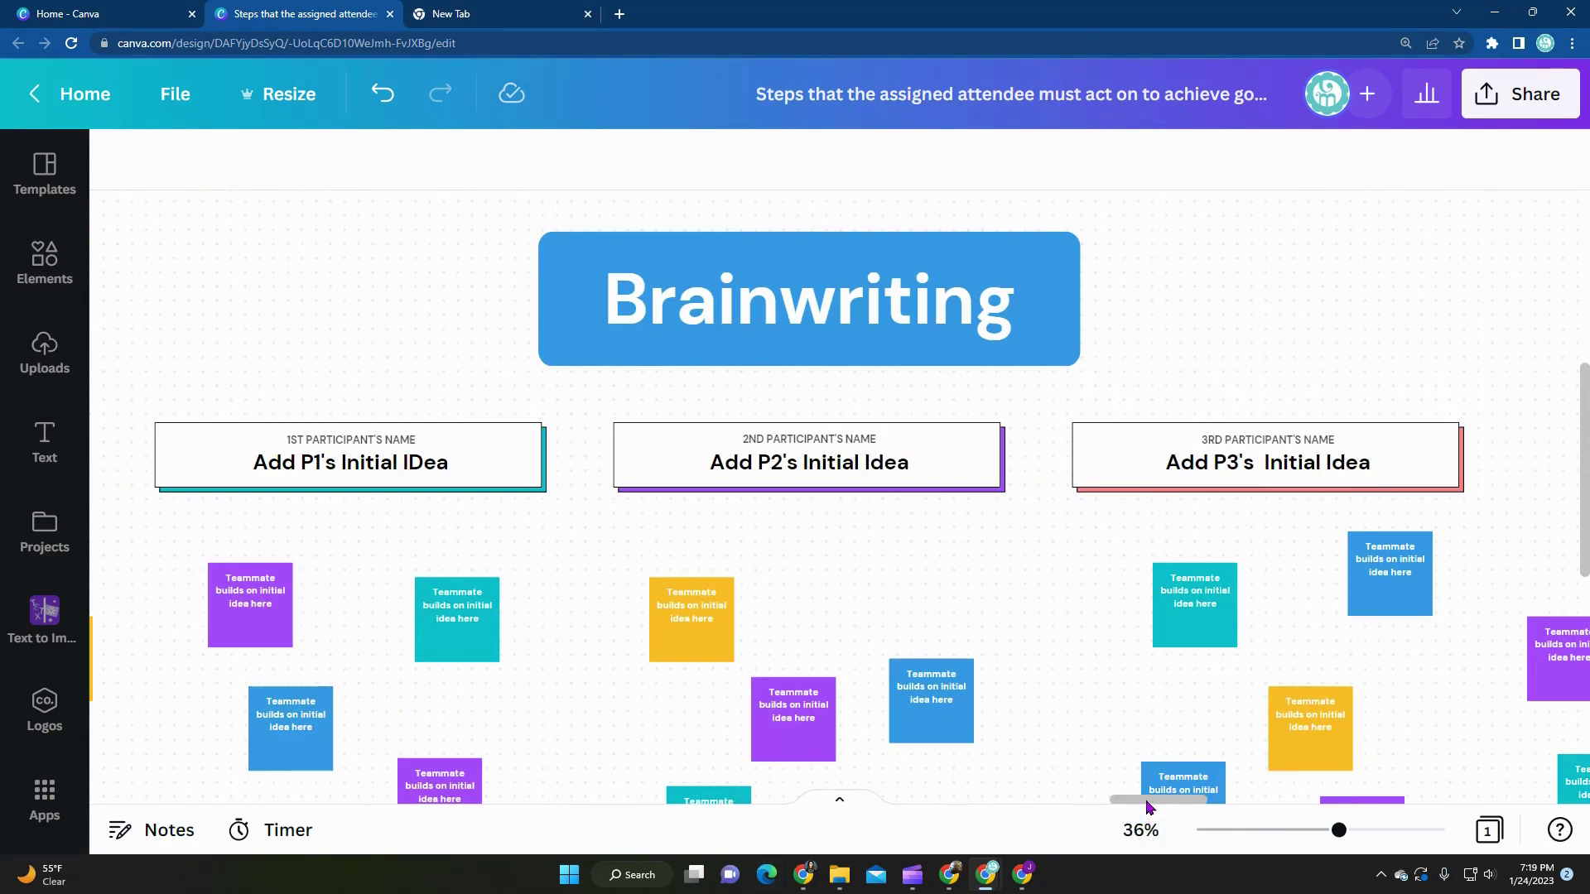
pyautogui.moveTo(1150, 799); pyautogui.dragTo(1296, 779)
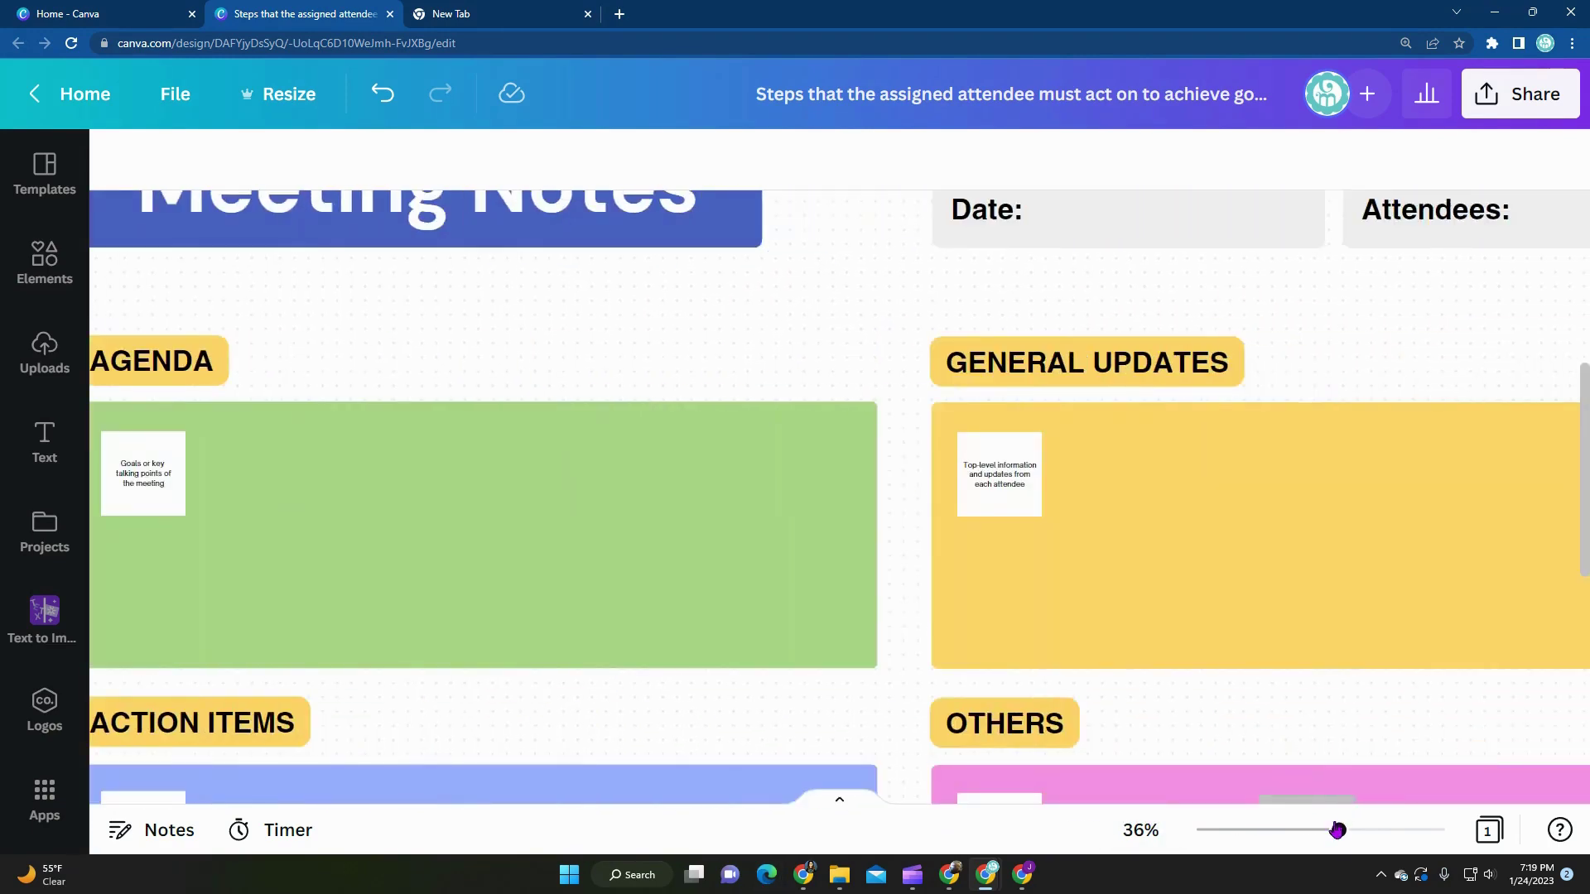
pyautogui.moveTo(1338, 829); pyautogui.dragTo(1311, 833)
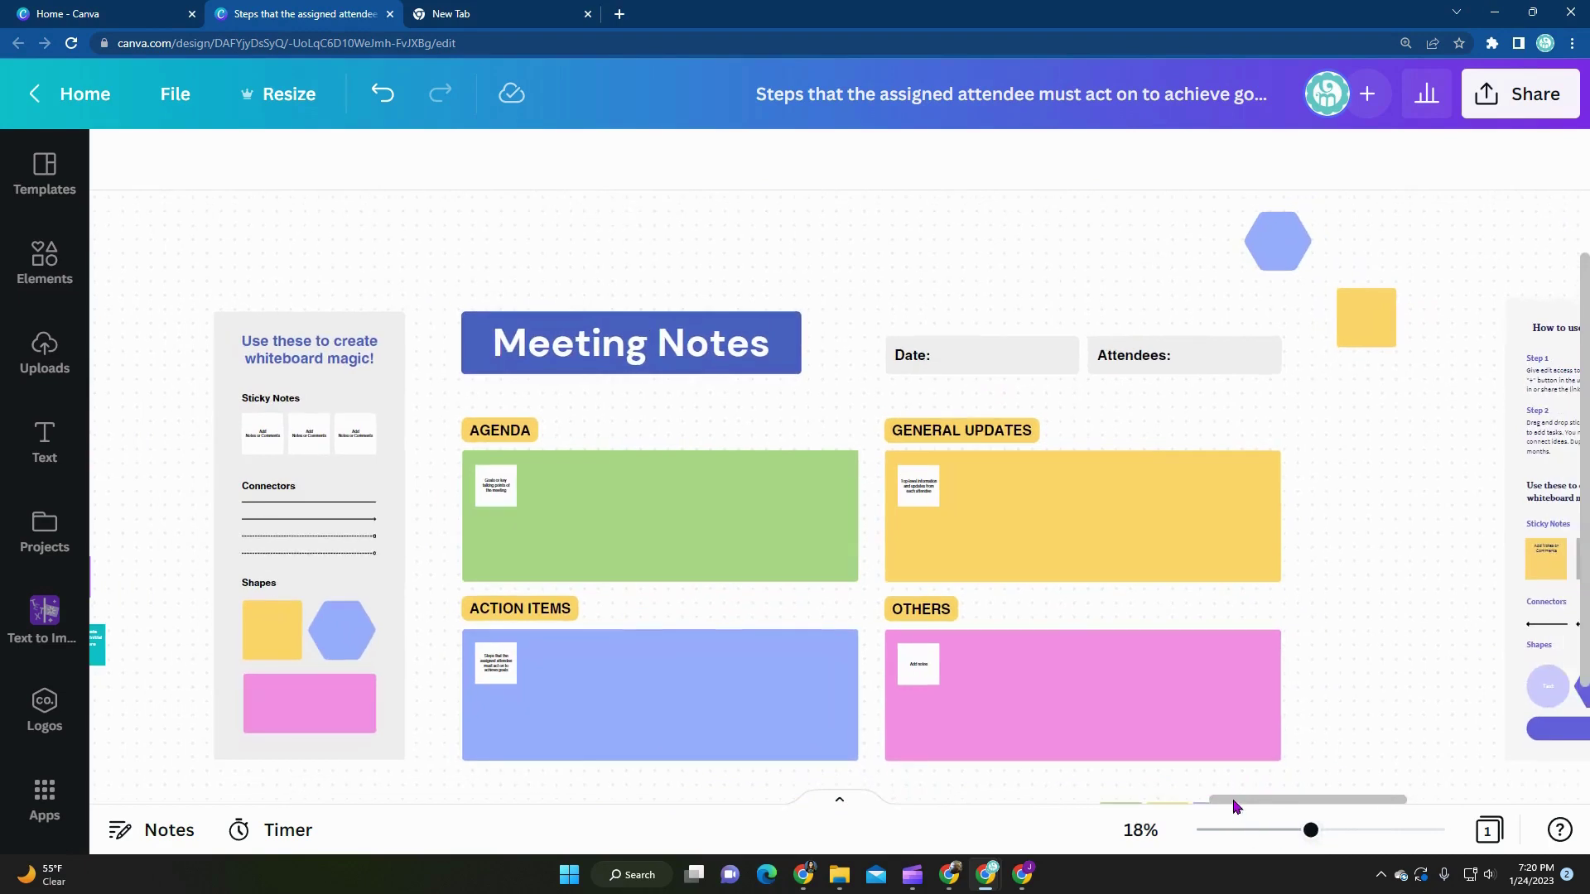
pyautogui.moveTo(1232, 802)
pyautogui.mouseDown()
pyautogui.moveTo(1347, 801)
pyautogui.moveTo(1350, 771)
pyautogui.mouseUp()
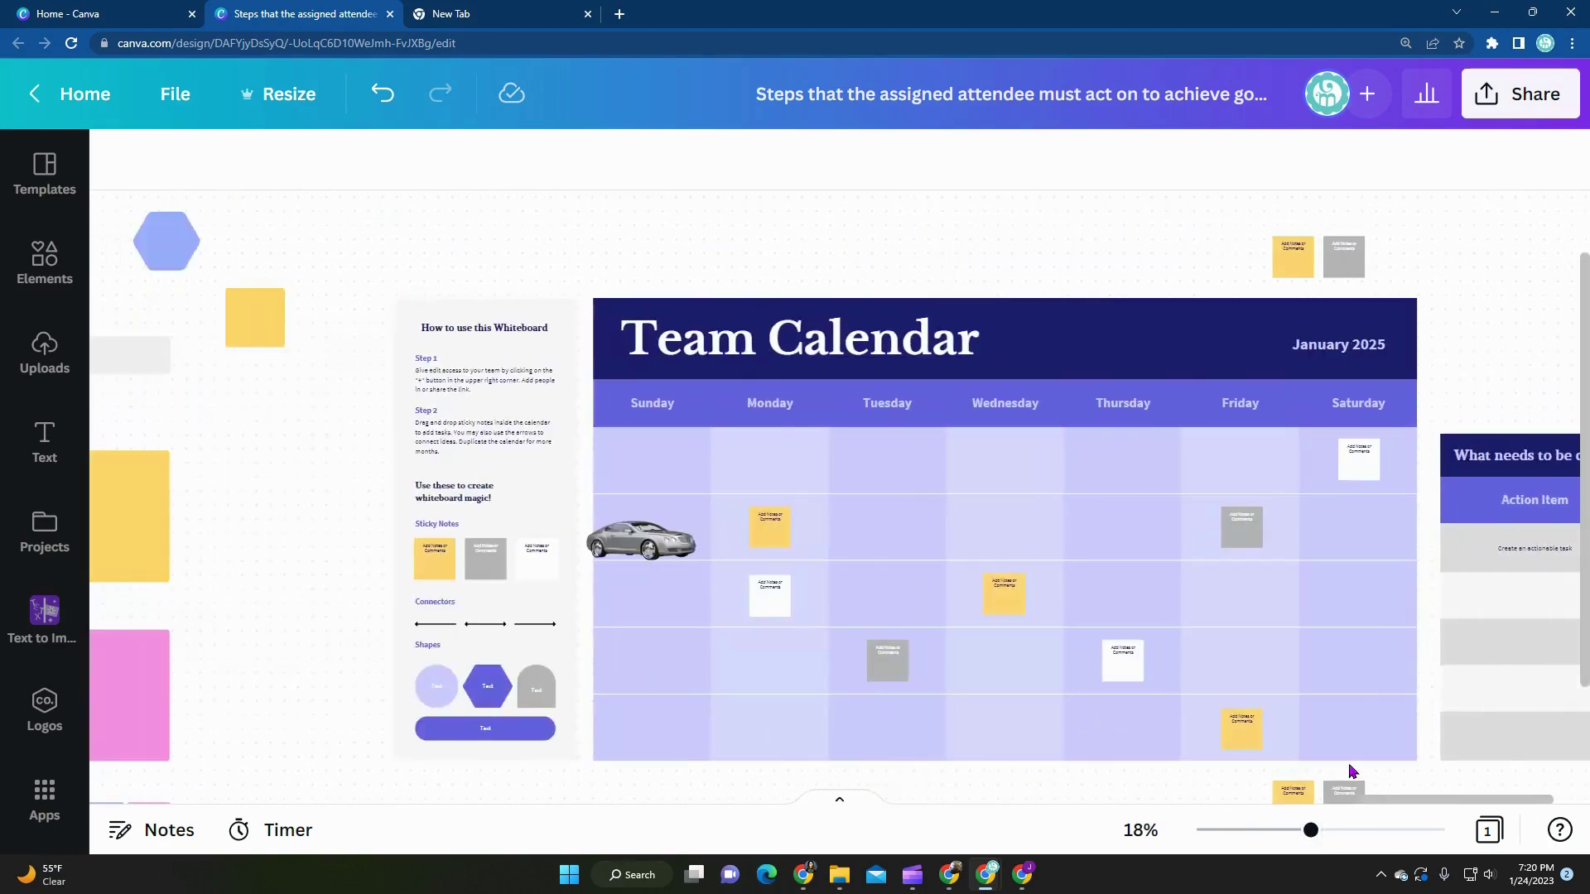
pyautogui.scroll(-2, 1167, 641)
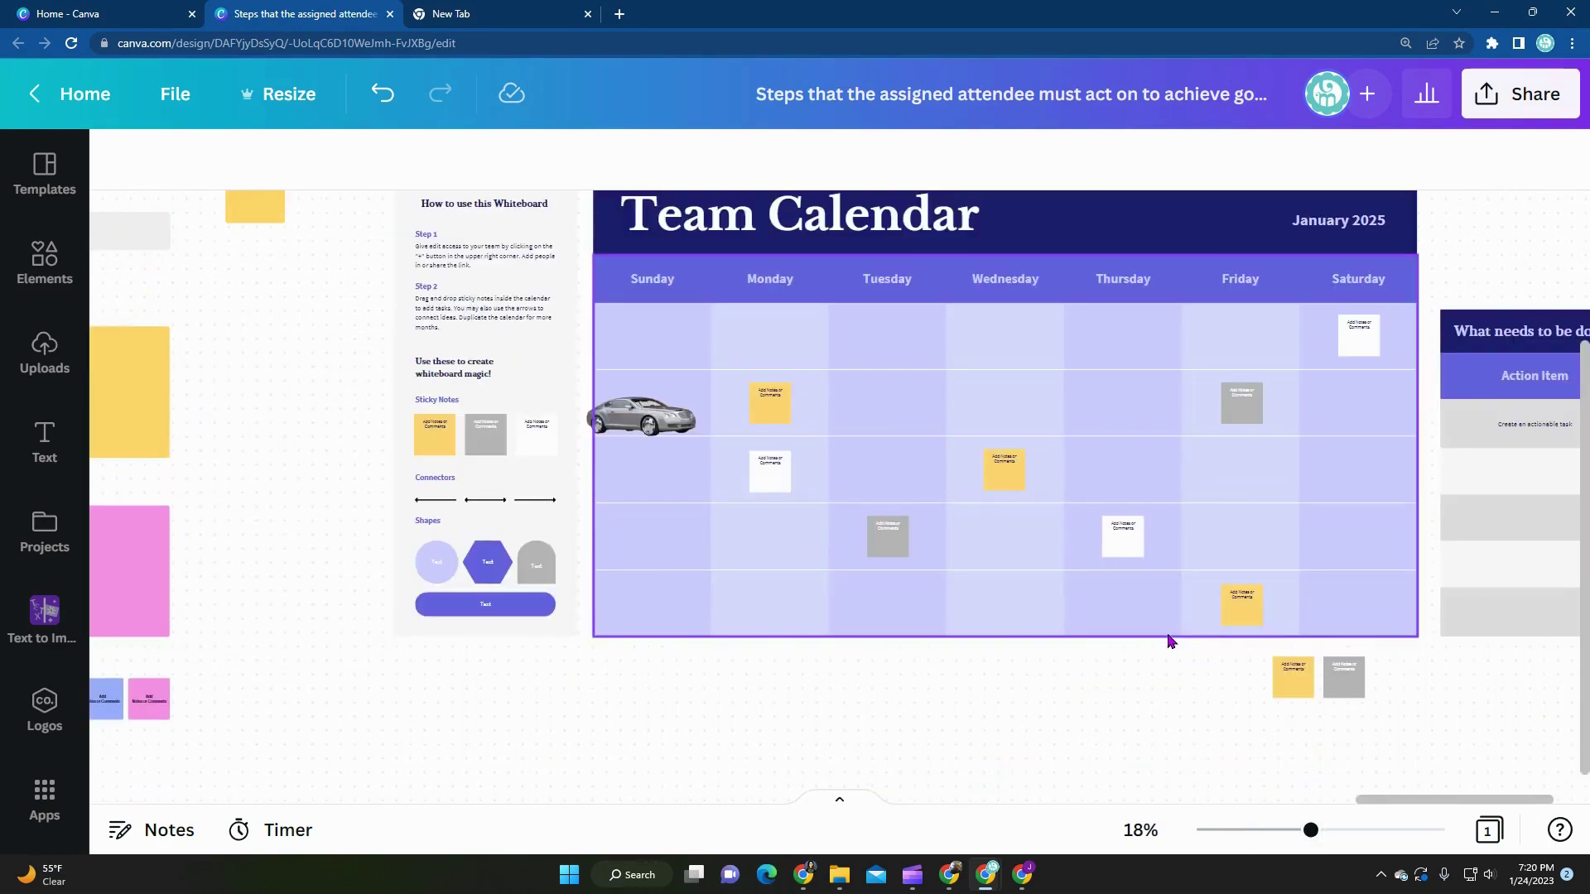
pyautogui.scroll(2, 1168, 641)
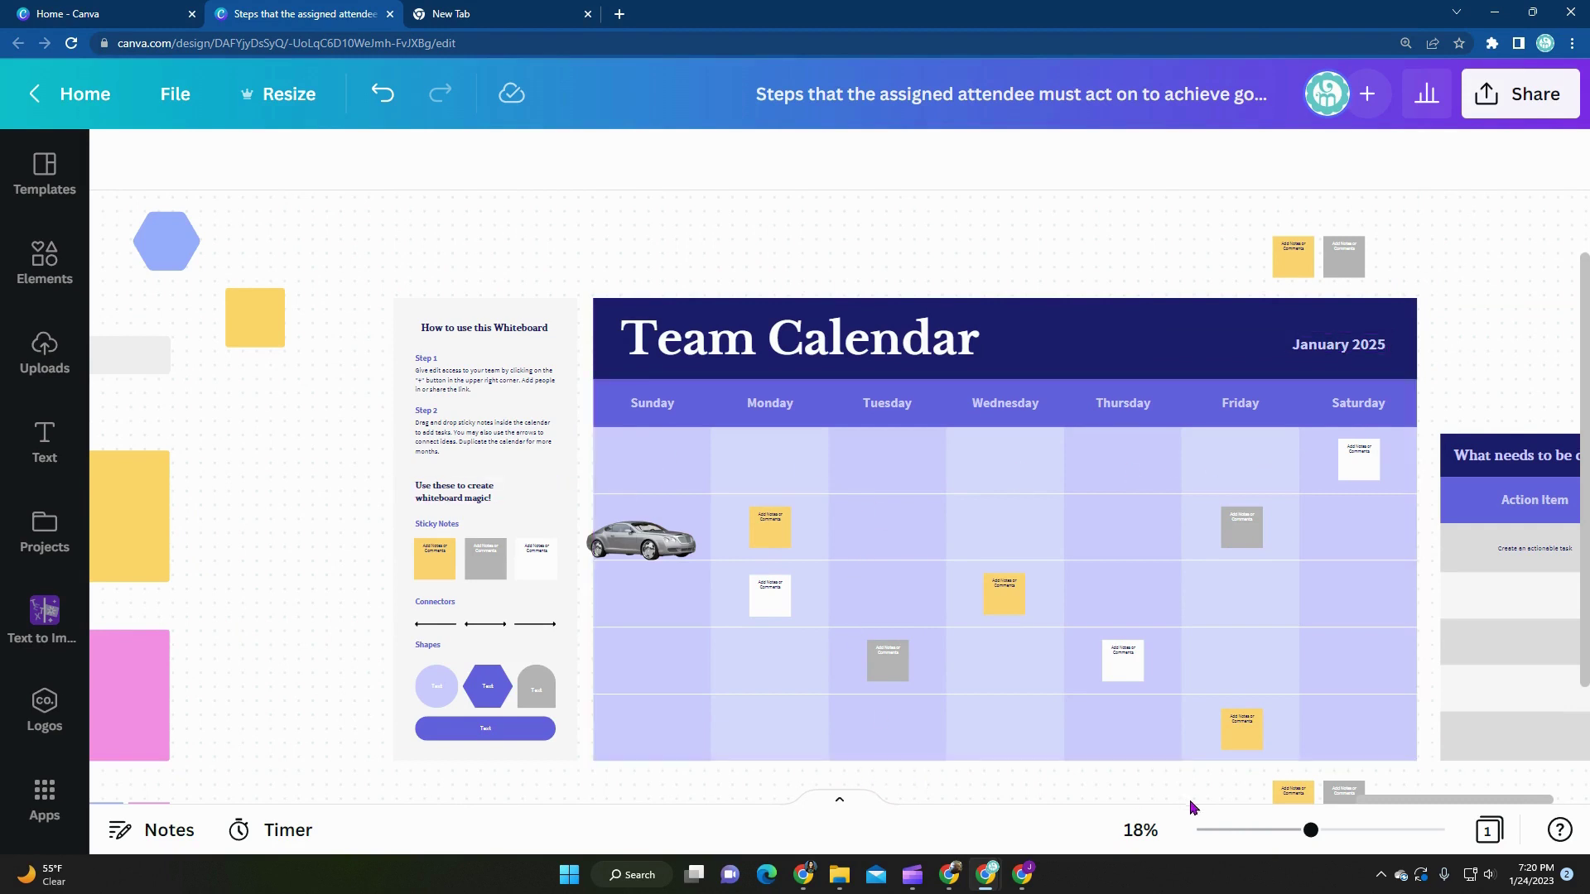
# Zoom into the January 2025 Team Calendar and relabel its Monday sticky note 'Instagram Reels'.
pyautogui.moveTo(1311, 830)
pyautogui.mouseDown()
pyautogui.moveTo(1374, 830)
pyautogui.moveTo(1347, 830)
pyautogui.mouseUp()
pyautogui.click(696, 577)
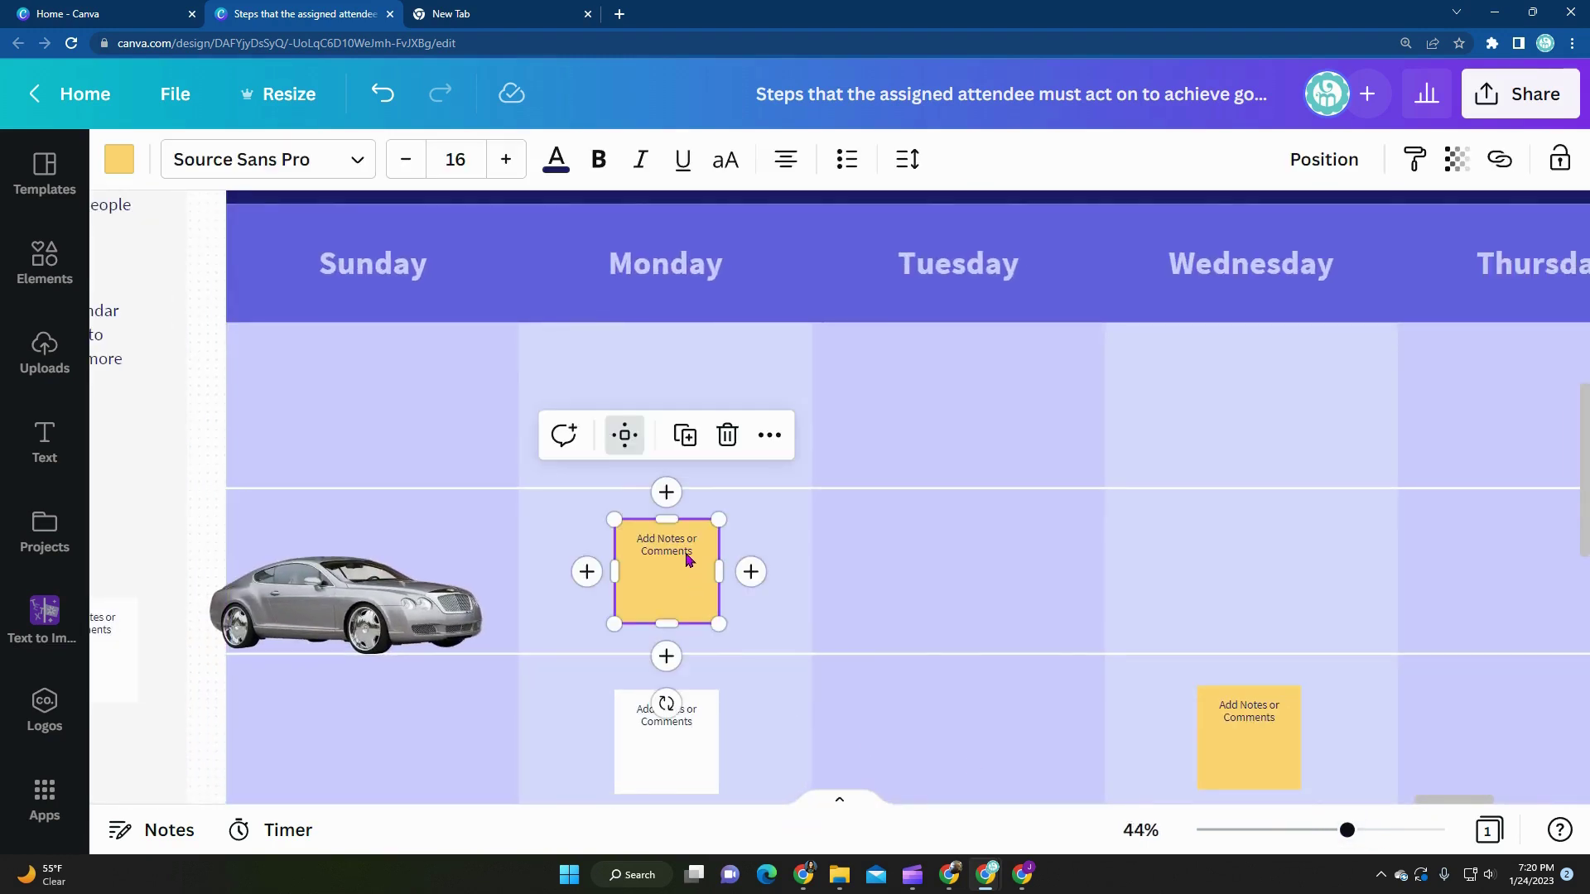
pyautogui.doubleClick(687, 559)
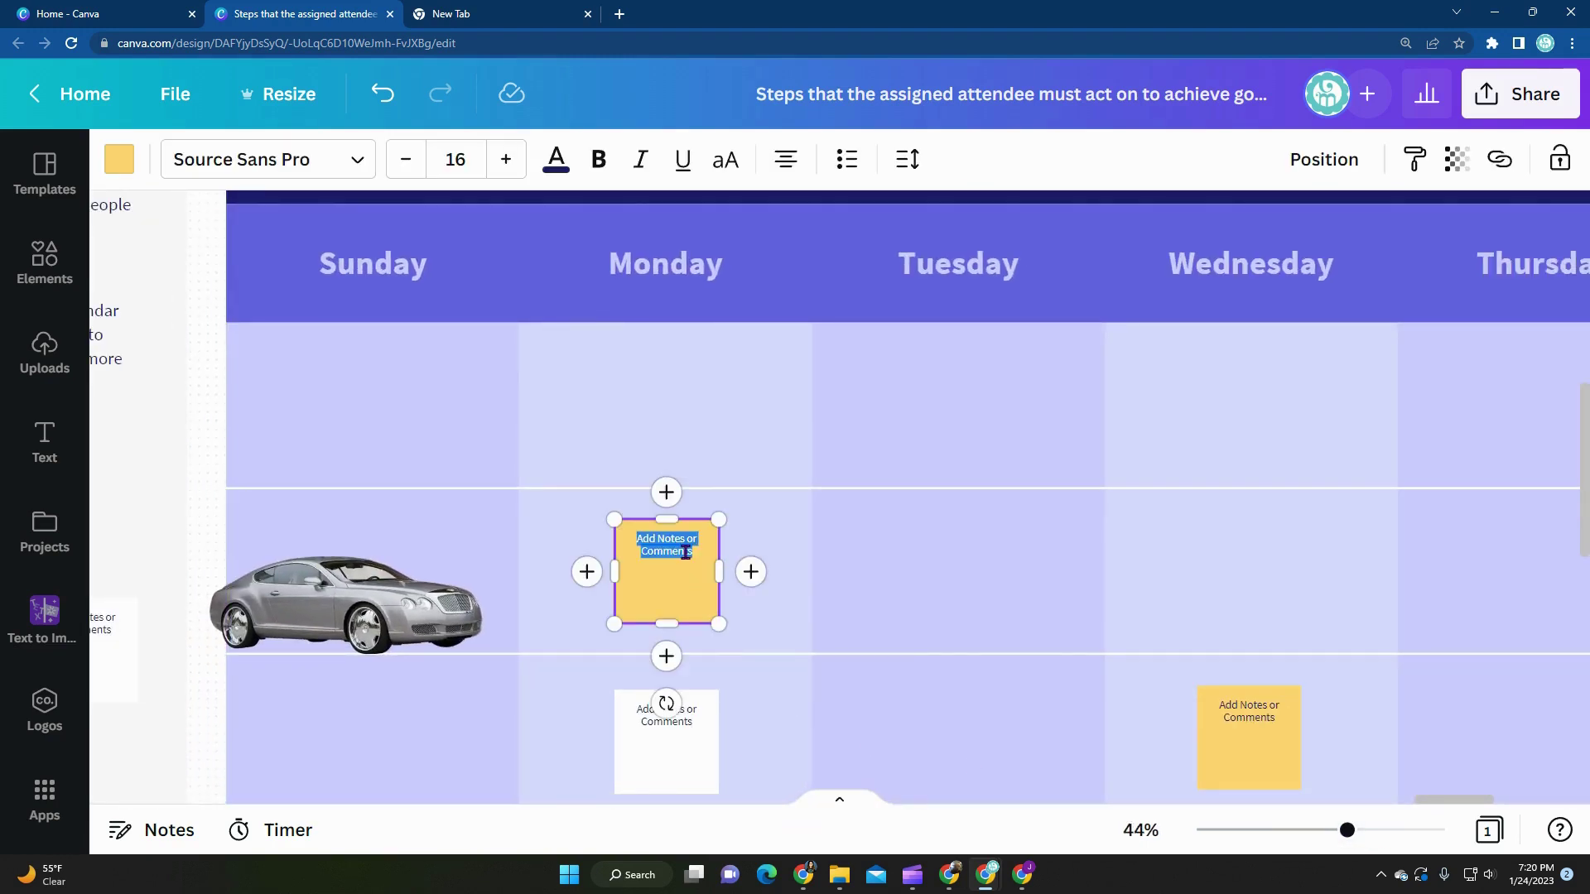
pyautogui.write('Instagram Re')
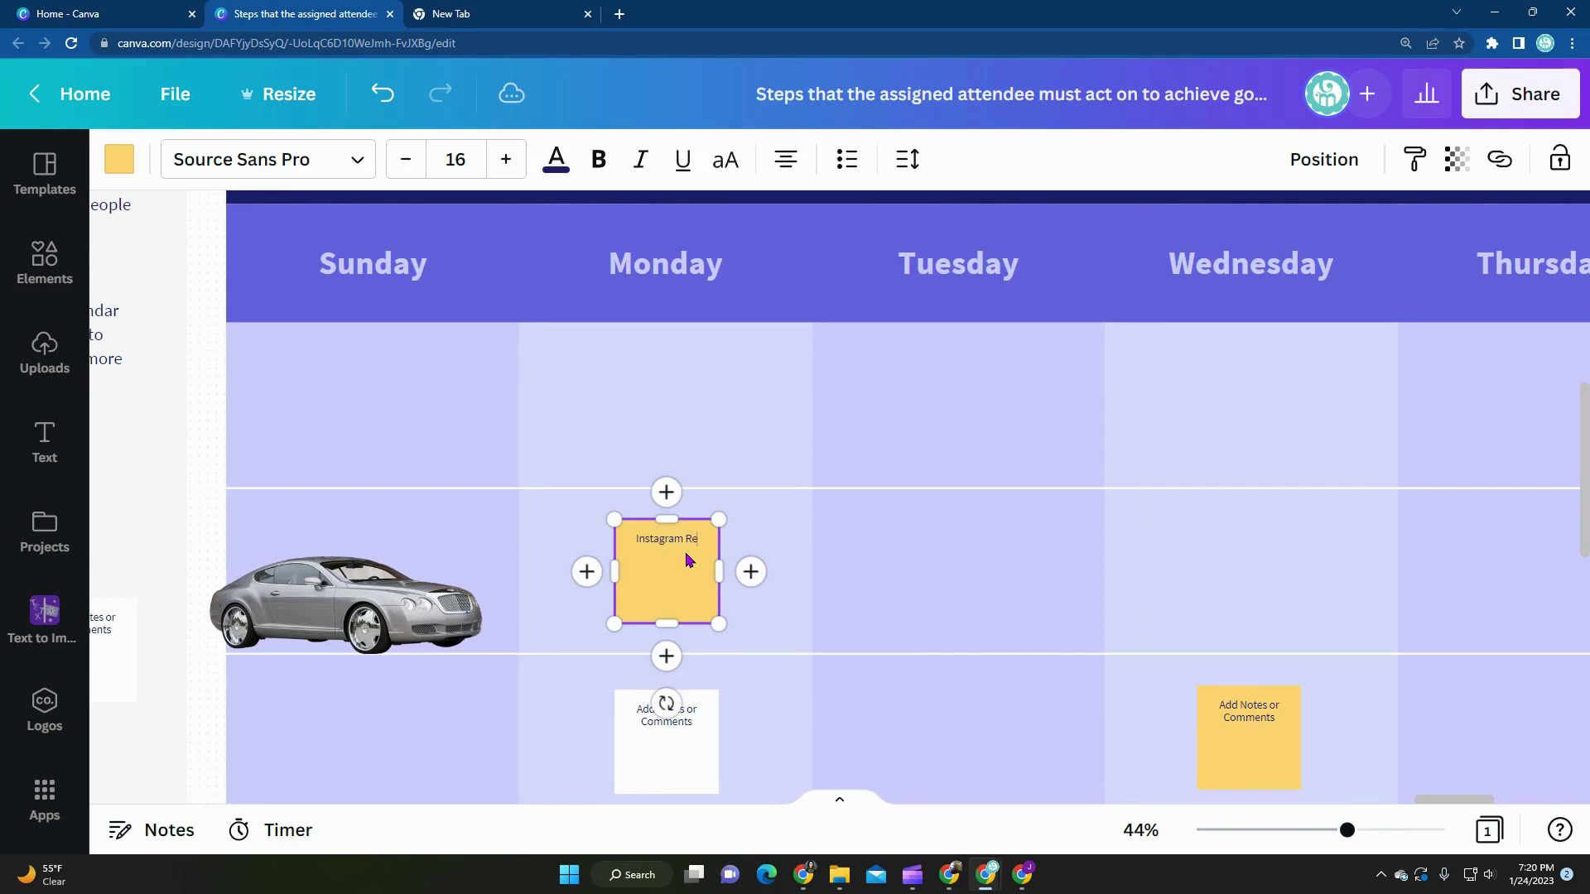
pyautogui.write('els')
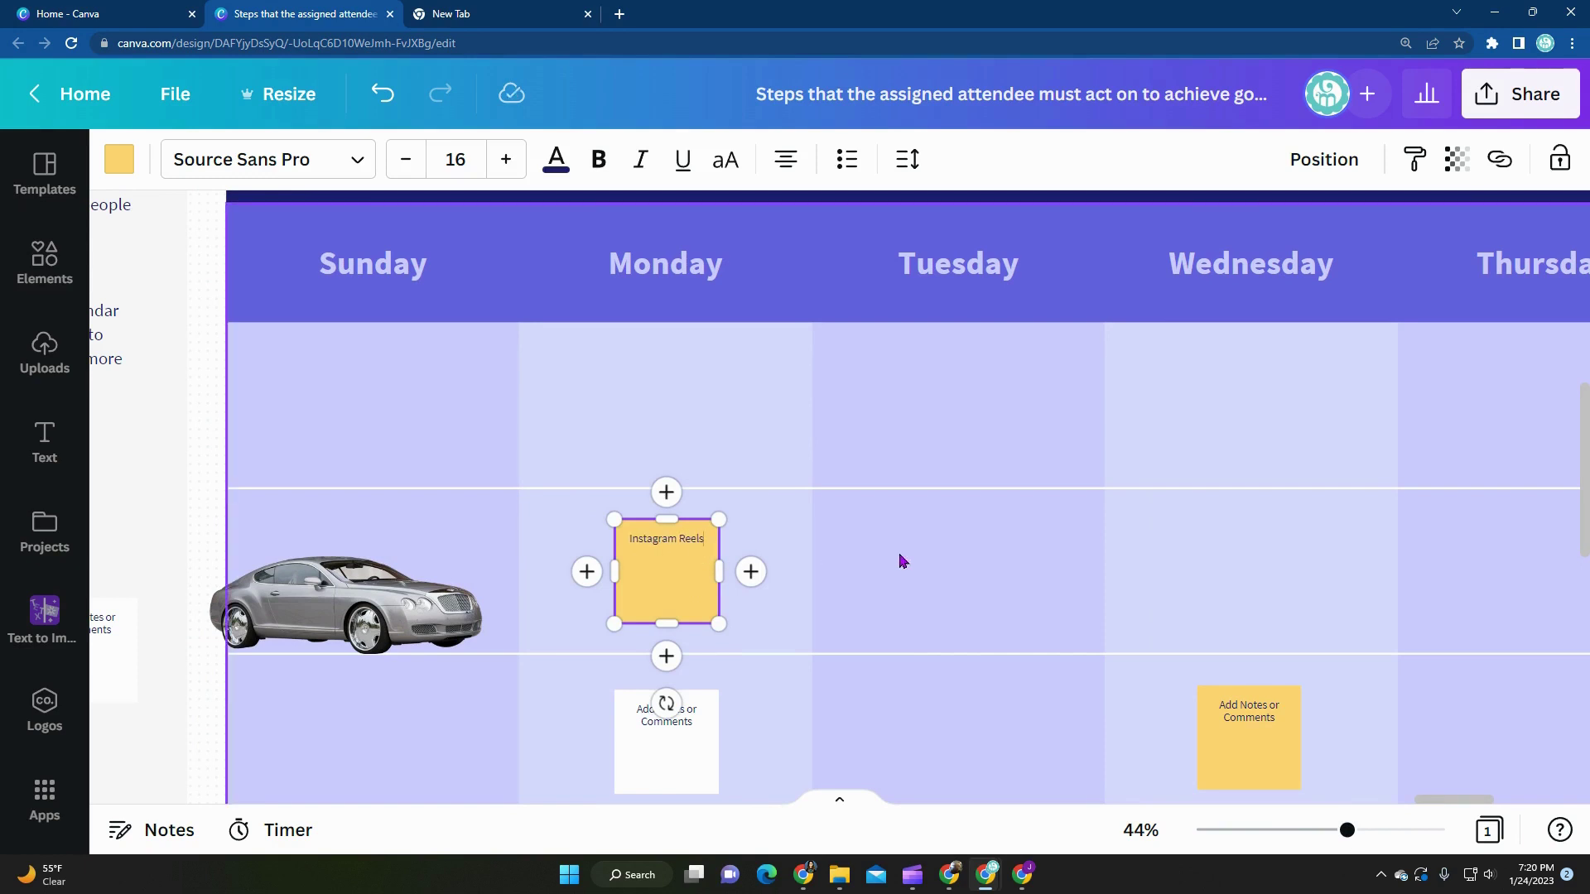
pyautogui.click(901, 562)
pyautogui.scroll(-4, 907, 571)
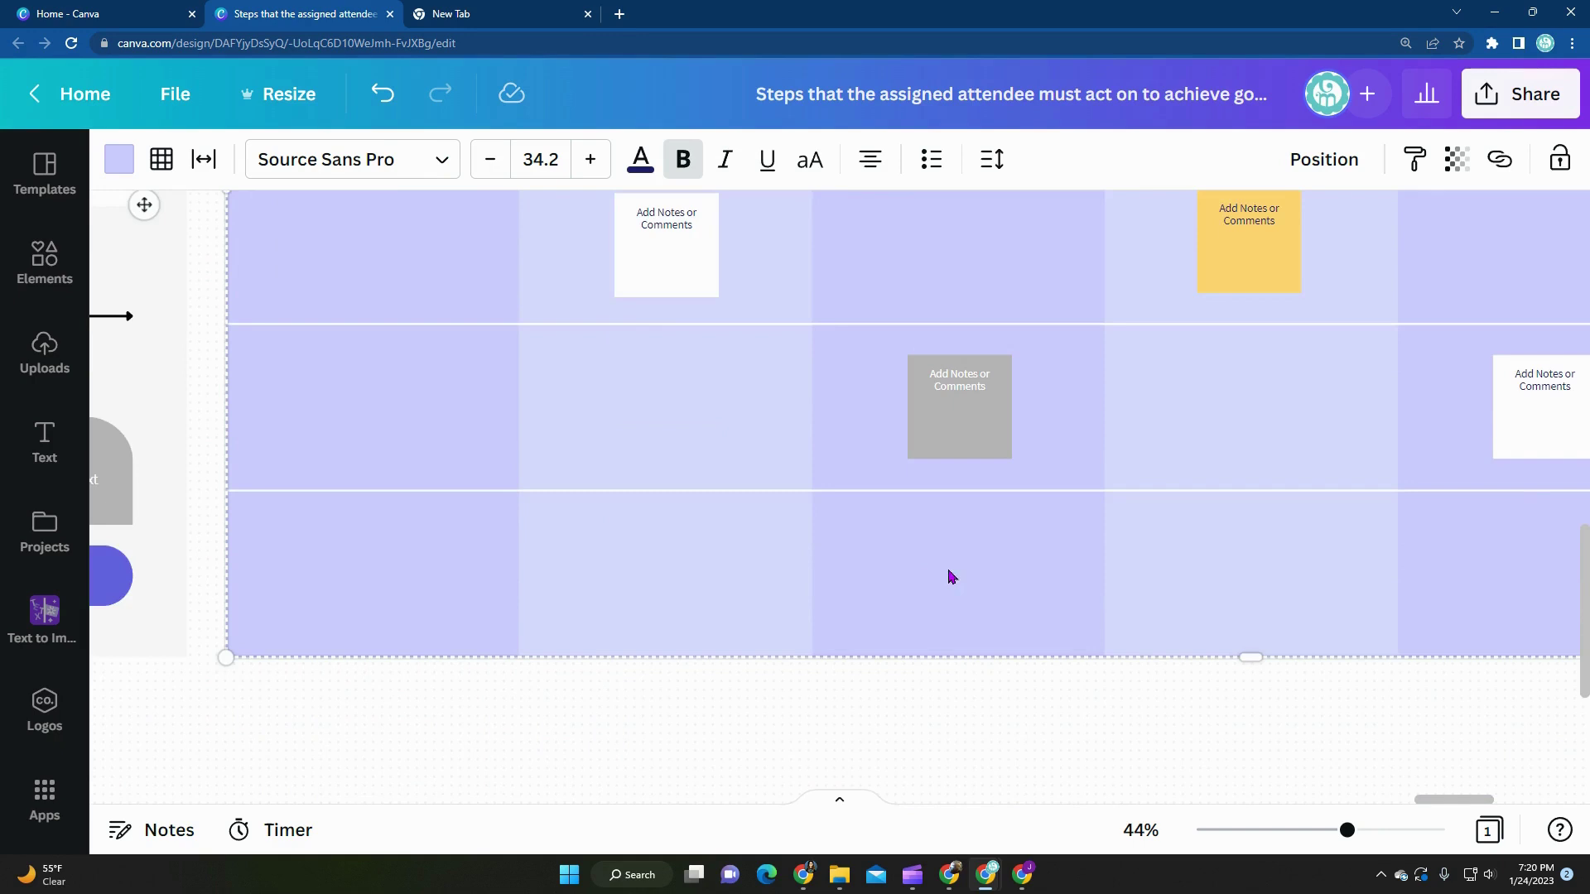
pyautogui.scroll(2, 951, 571)
pyautogui.scroll(-1, 953, 568)
pyautogui.scroll(3, 952, 569)
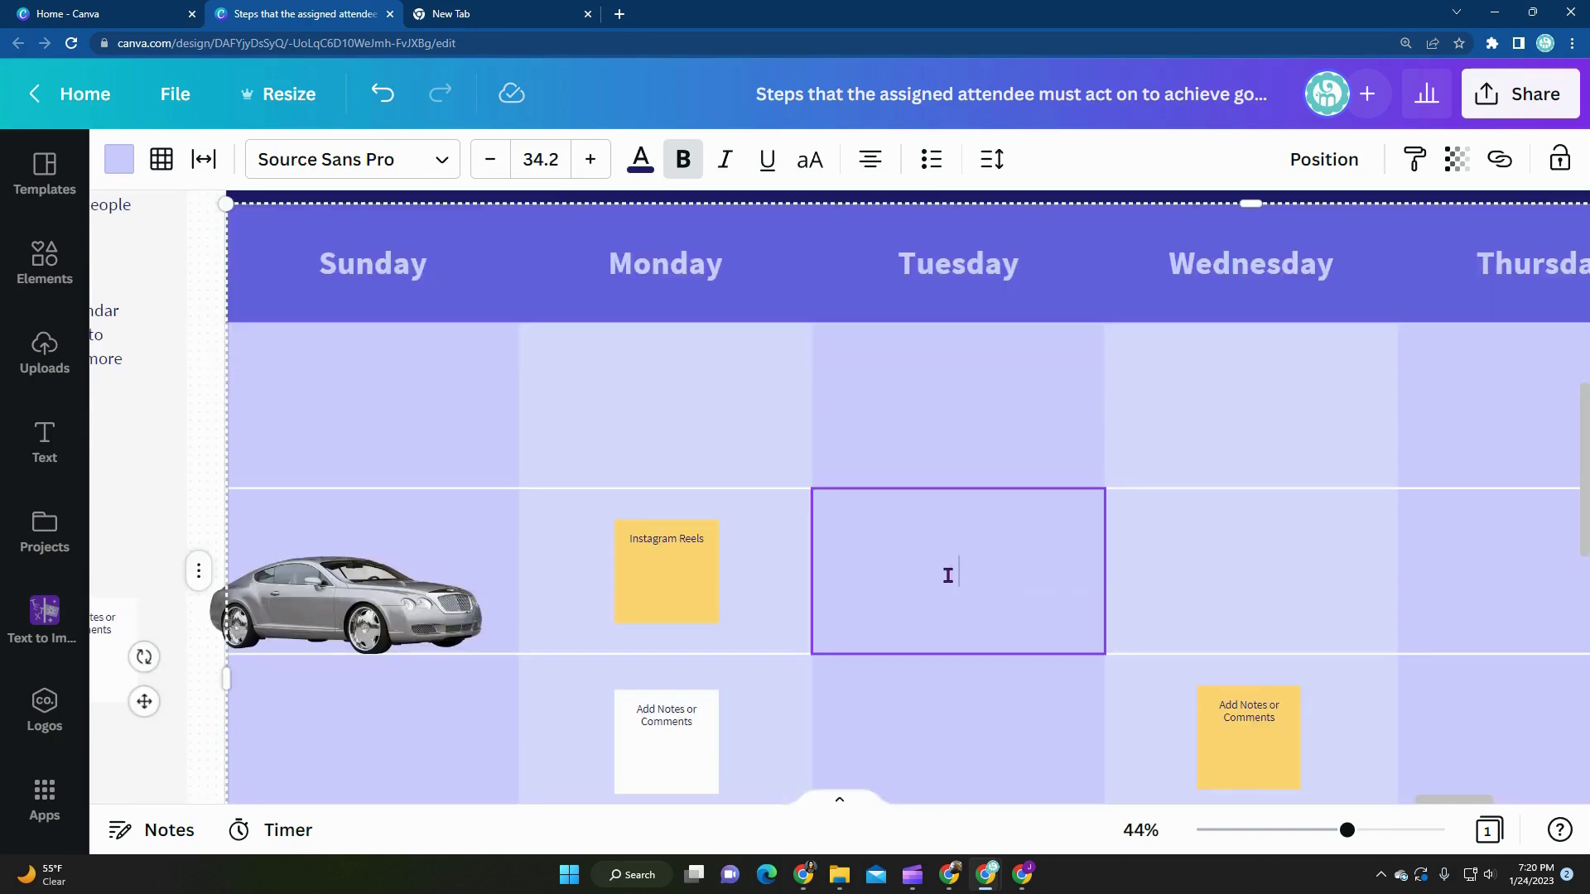
pyautogui.scroll(-2, 948, 575)
pyautogui.scroll(-1, 948, 574)
pyautogui.scroll(-1, 948, 576)
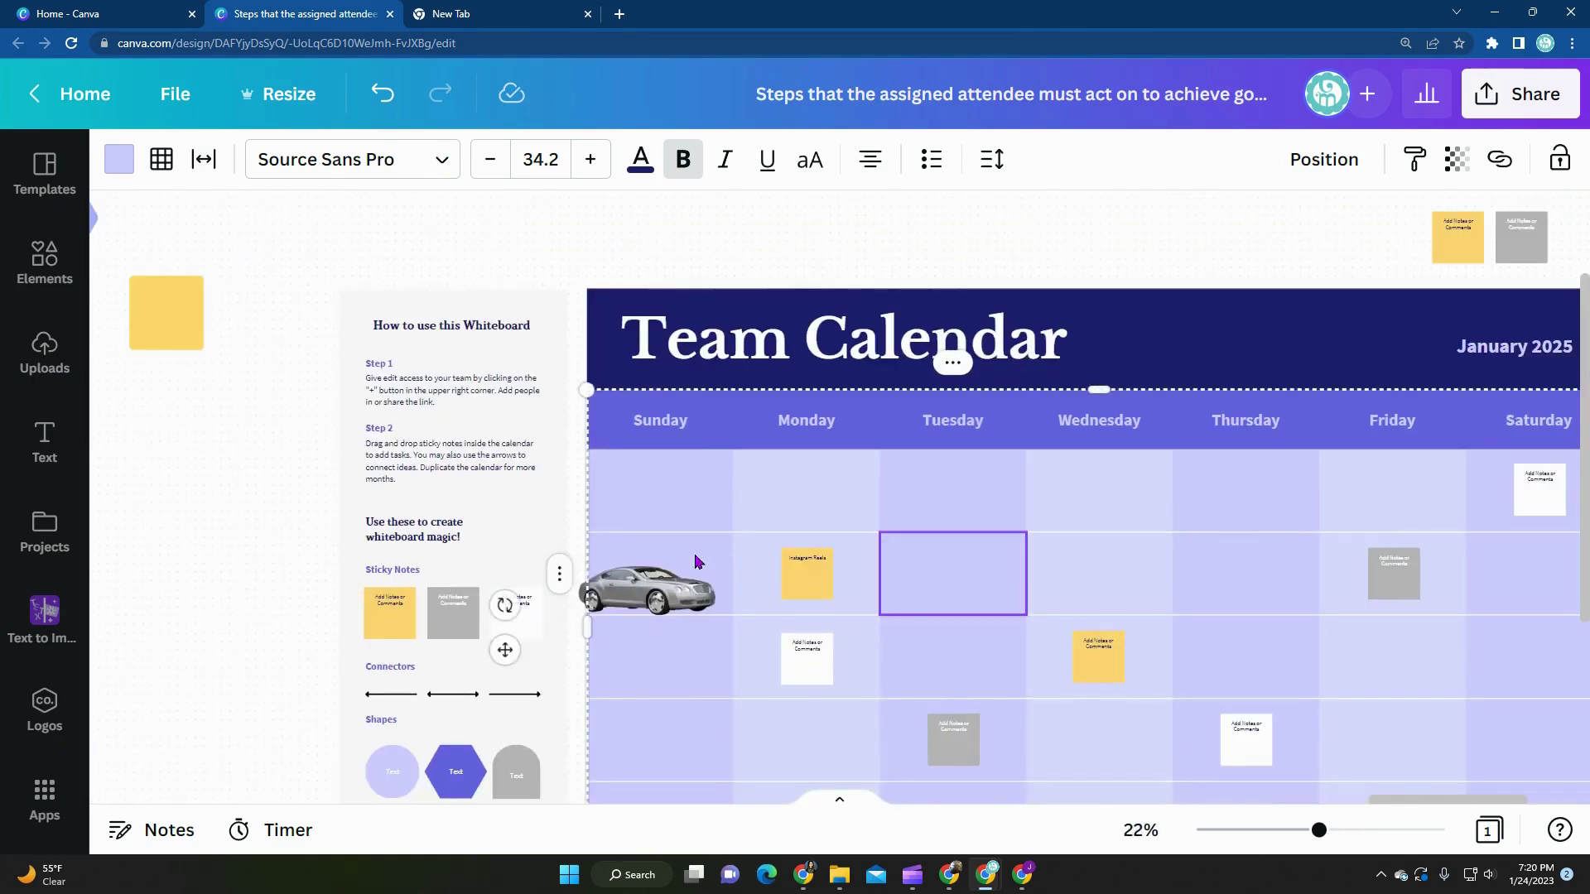
pyautogui.click(1006, 261)
pyautogui.scroll(-1, 1064, 524)
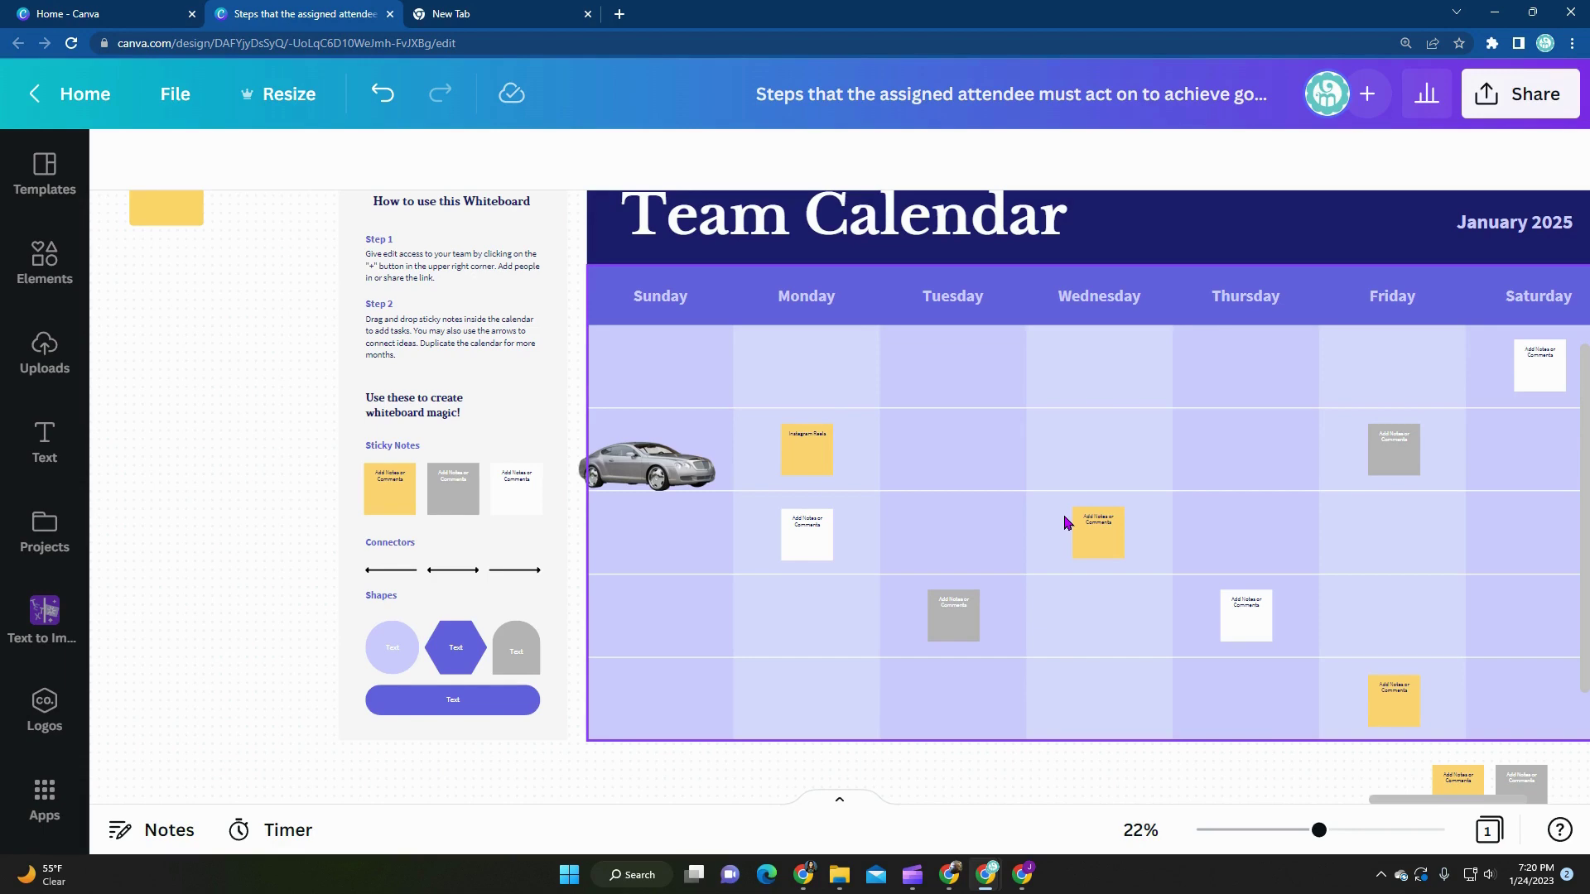
pyautogui.scroll(-2, 1218, 664)
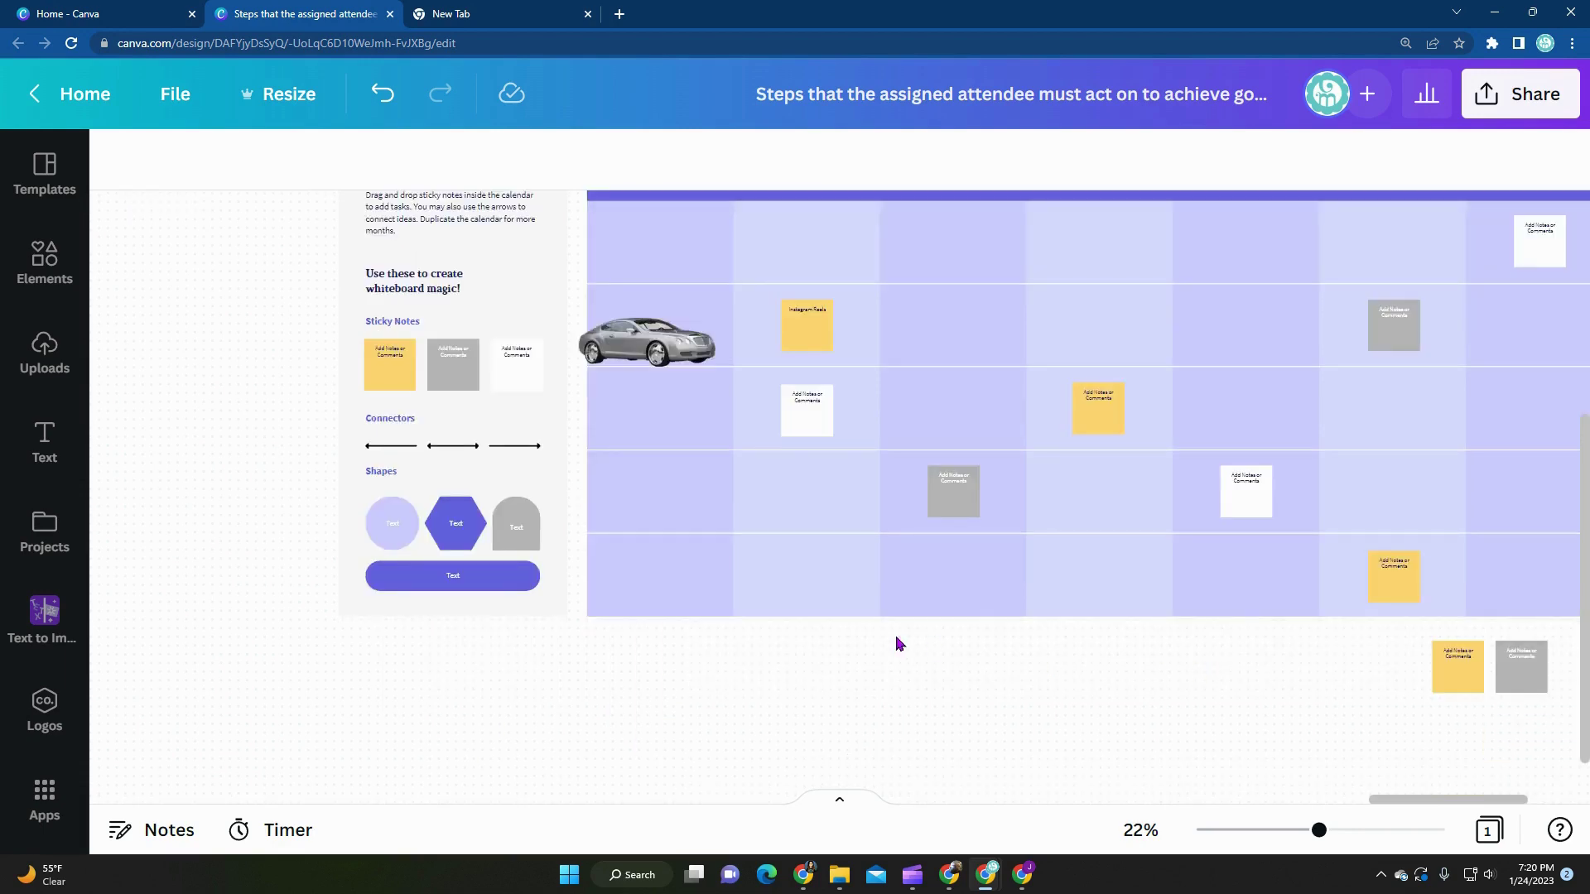
pyautogui.keyDown('ctrl'); pyautogui.scroll(-2, 1228, 626); pyautogui.keyUp('ctrl')
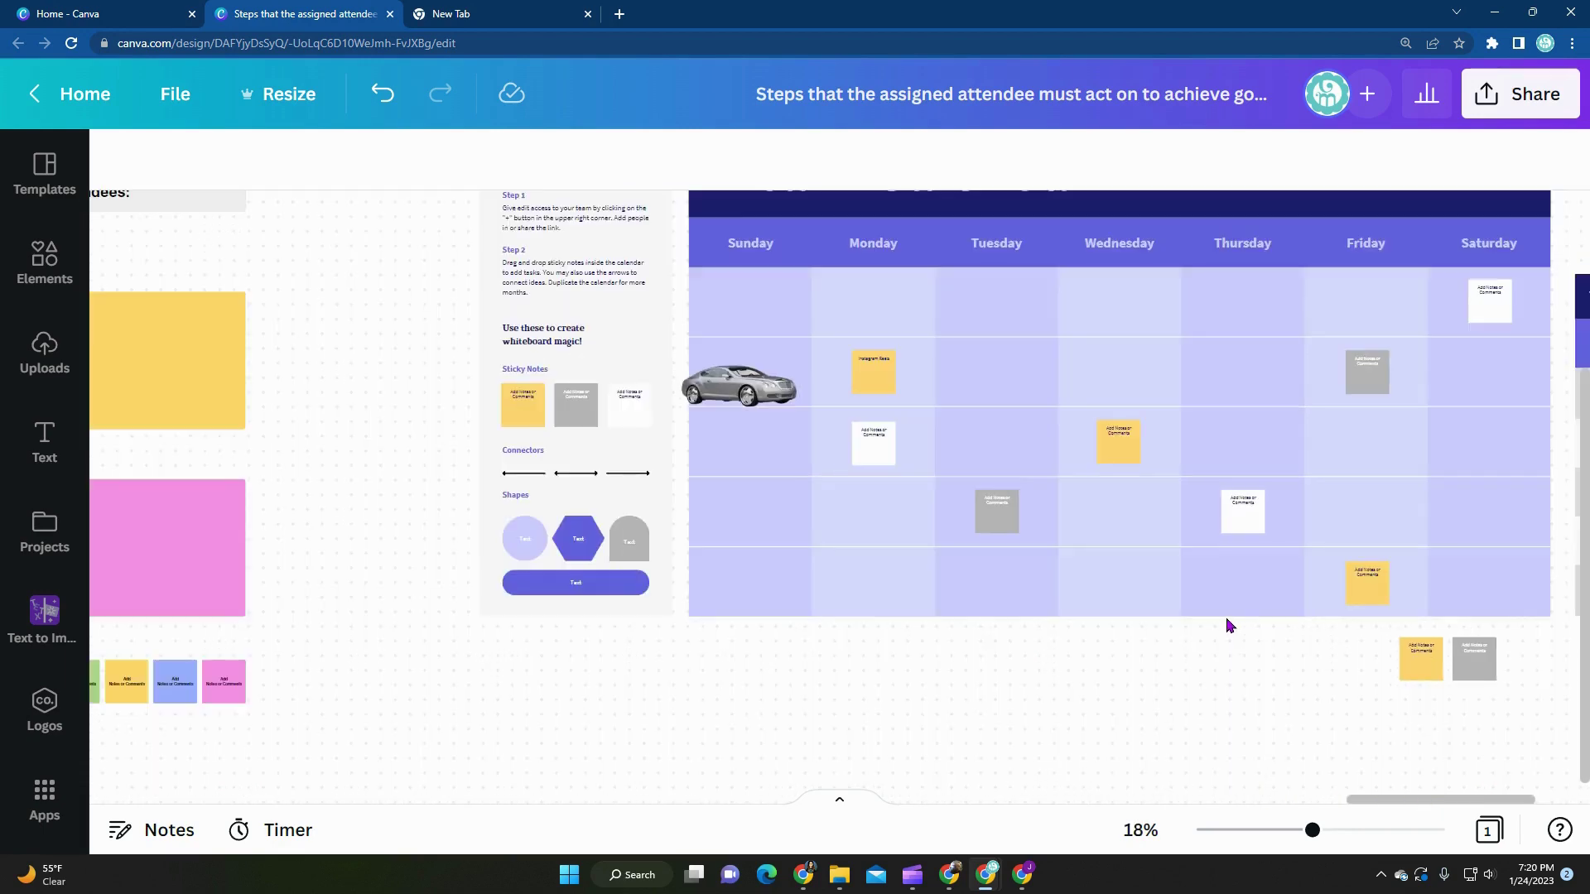
pyautogui.scroll(2, 1227, 626)
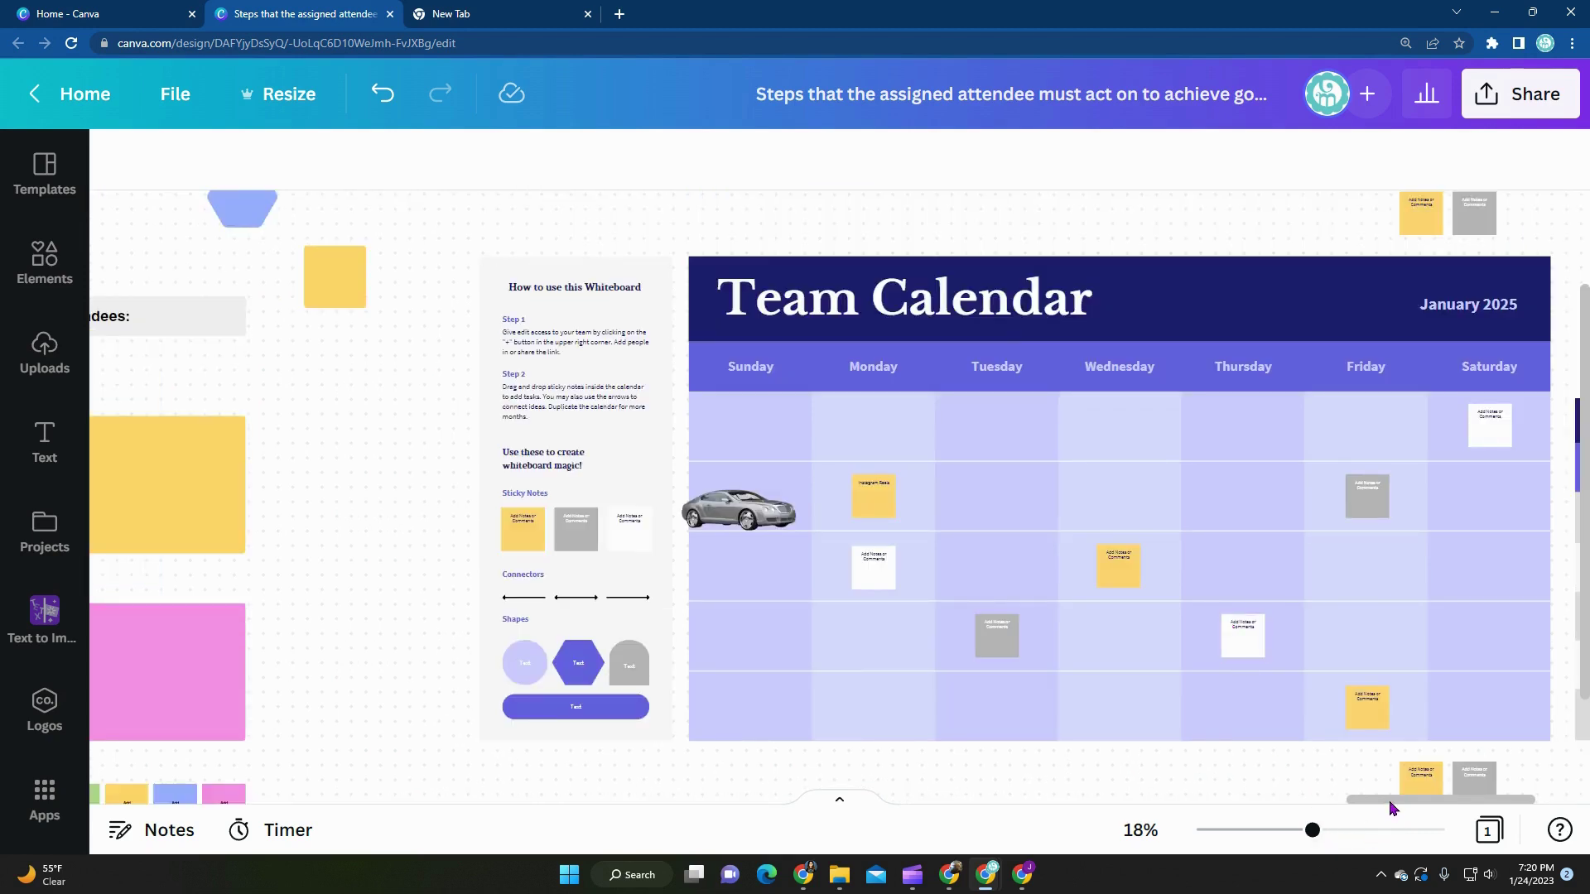
pyautogui.moveTo(1392, 808); pyautogui.dragTo(1249, 812)
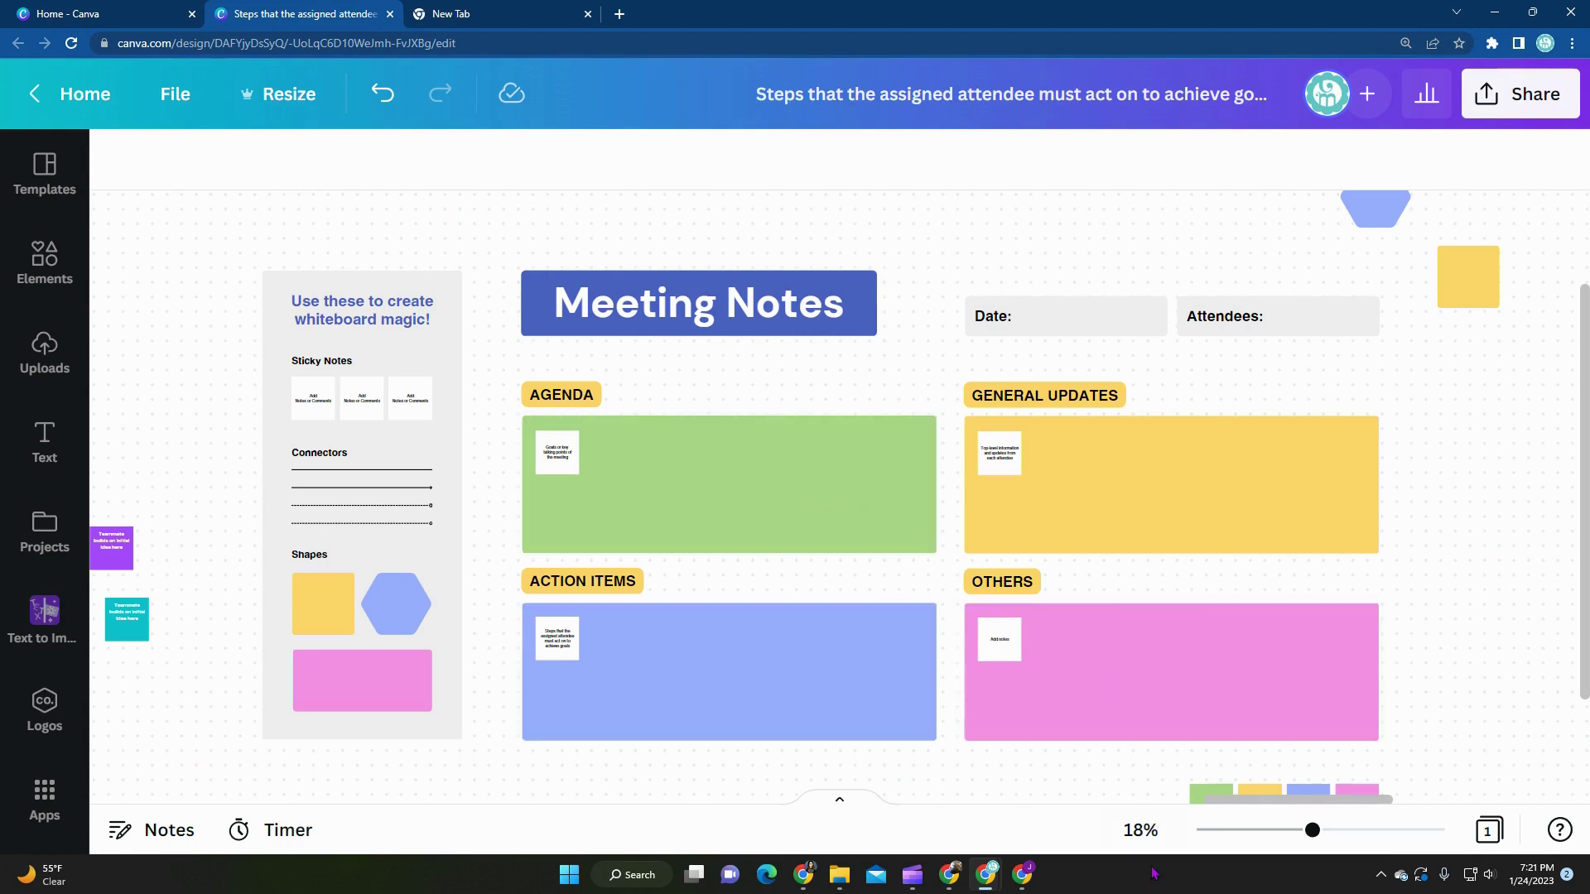
pyautogui.moveTo(1233, 805); pyautogui.dragTo(1221, 810)
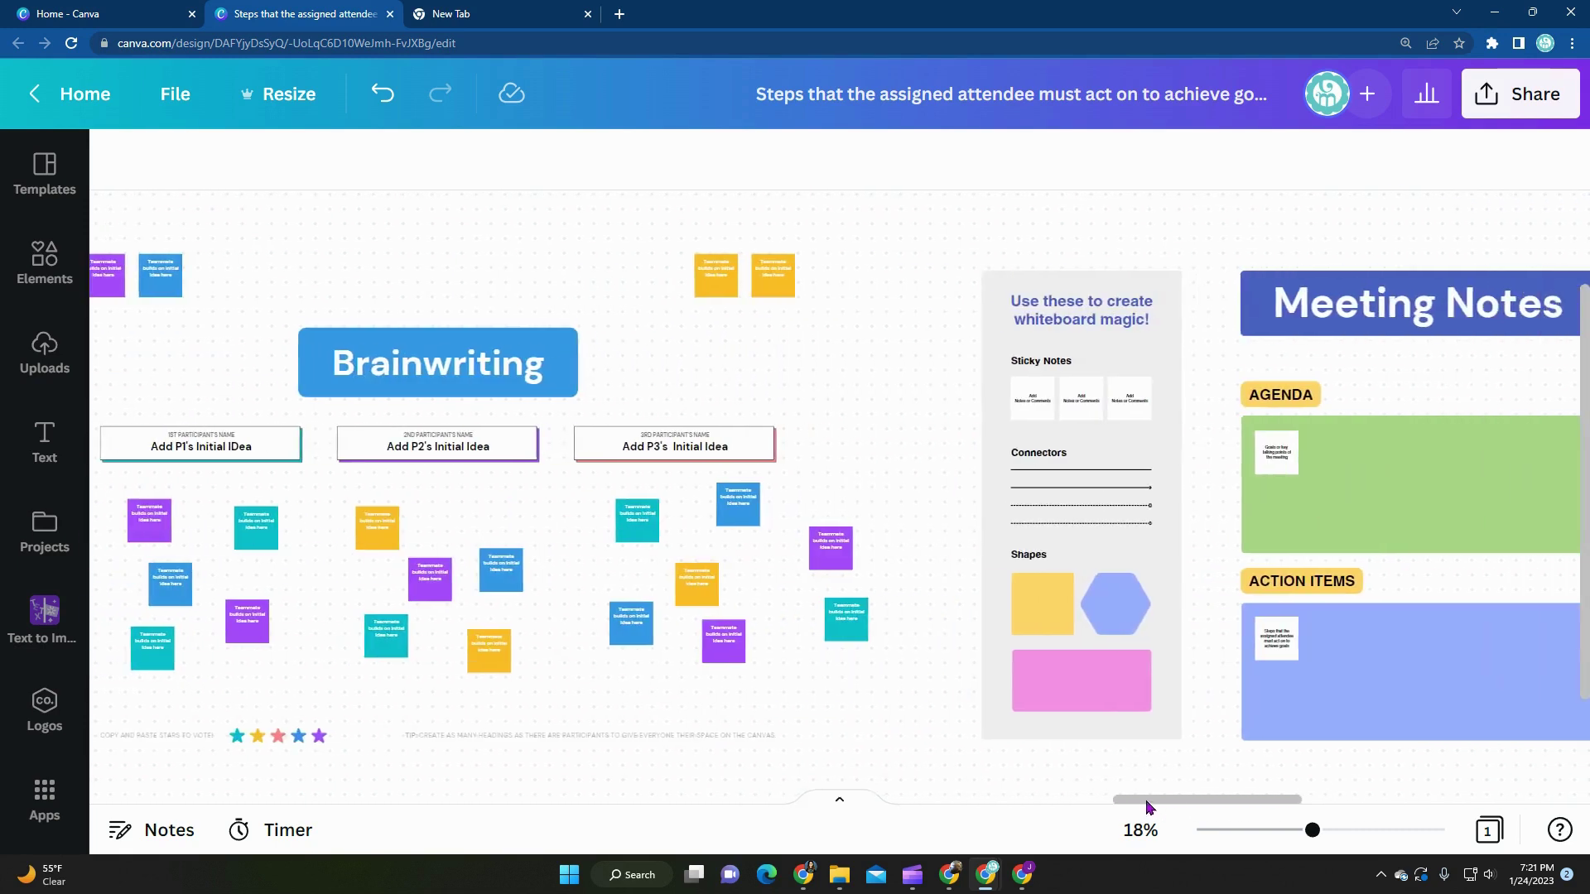
pyautogui.moveTo(1221, 811); pyautogui.dragTo(1115, 808)
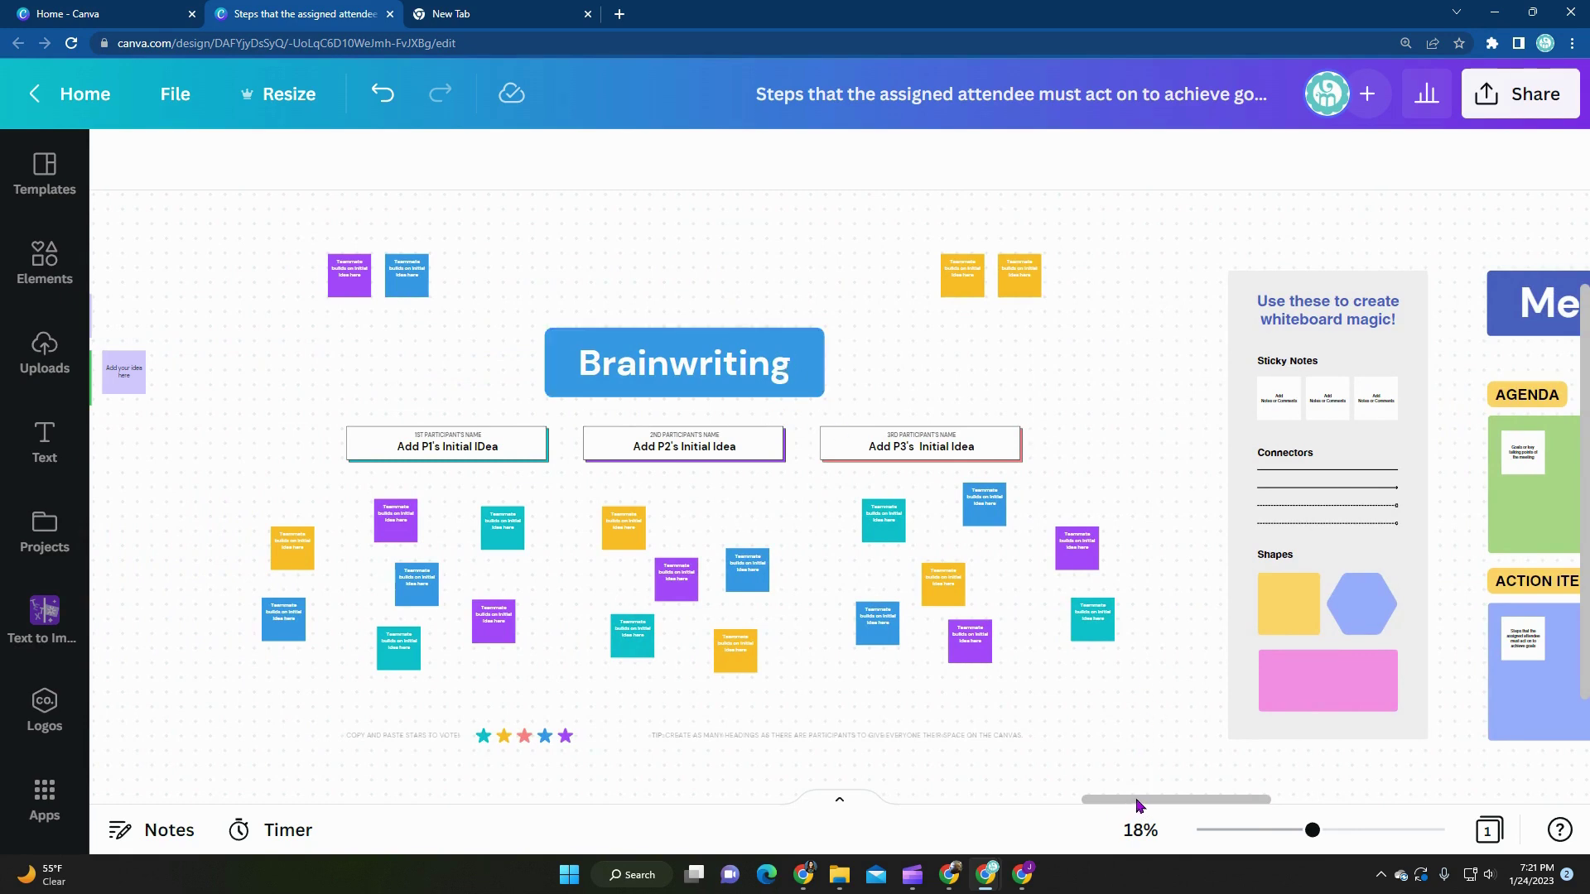
pyautogui.moveTo(1135, 810)
pyautogui.mouseDown()
pyautogui.moveTo(727, 799)
pyautogui.moveTo(859, 797)
pyautogui.mouseUp()
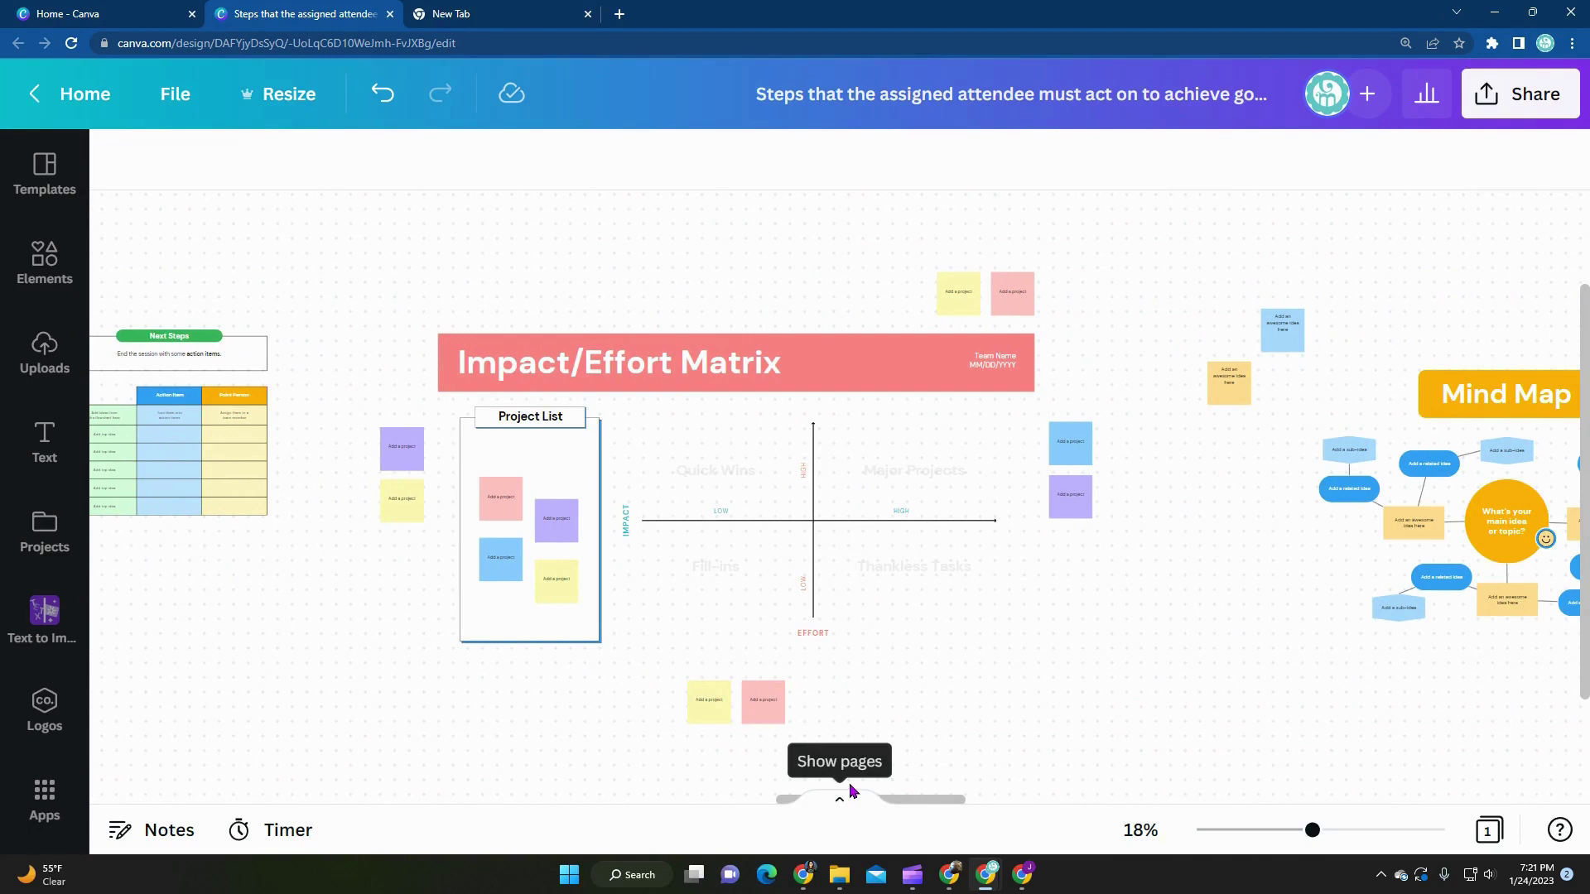
pyautogui.moveTo(930, 806); pyautogui.dragTo(1106, 798)
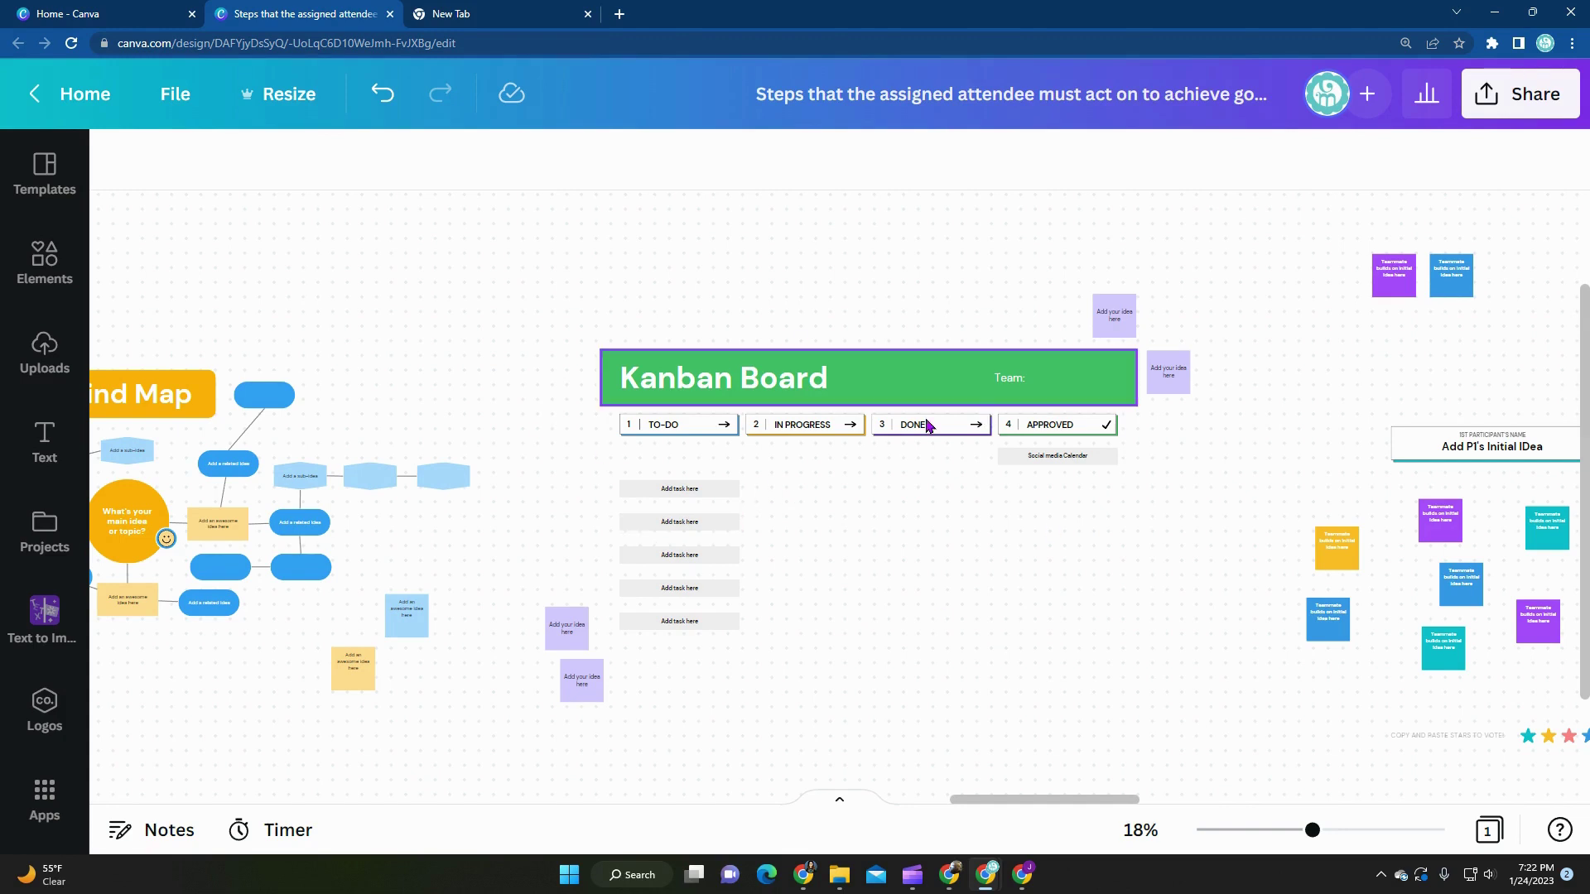
# Select the first 'Add task here' card under the Kanban Board's To-Do column.
pyautogui.click(687, 487)
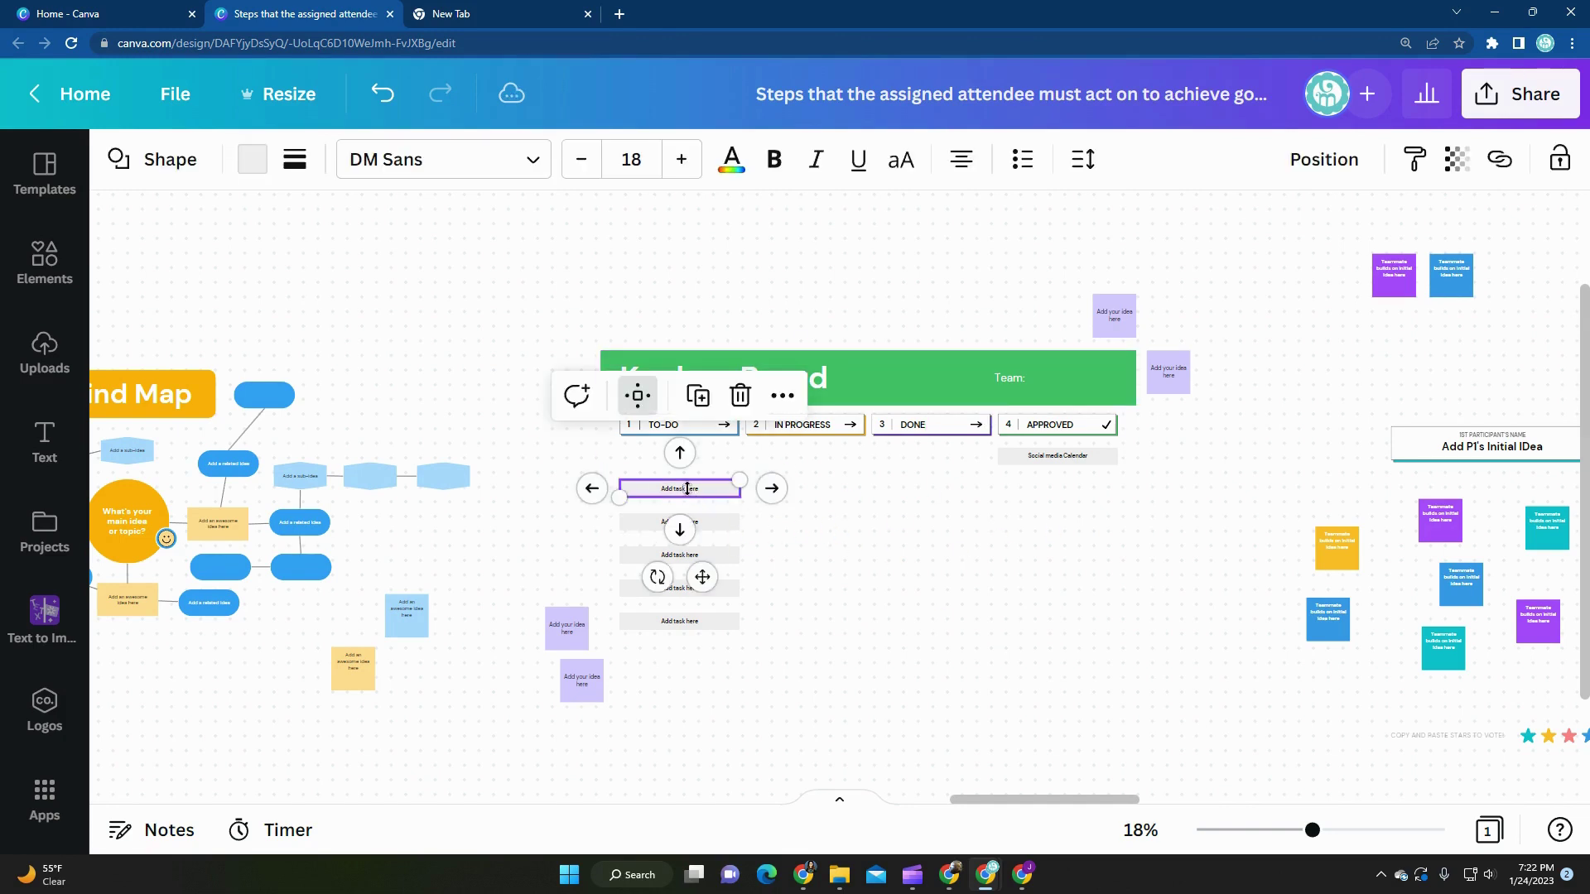
# Drag the first 'Add task here' card from the To-Do column to under In Progress.
pyautogui.click(763, 526)
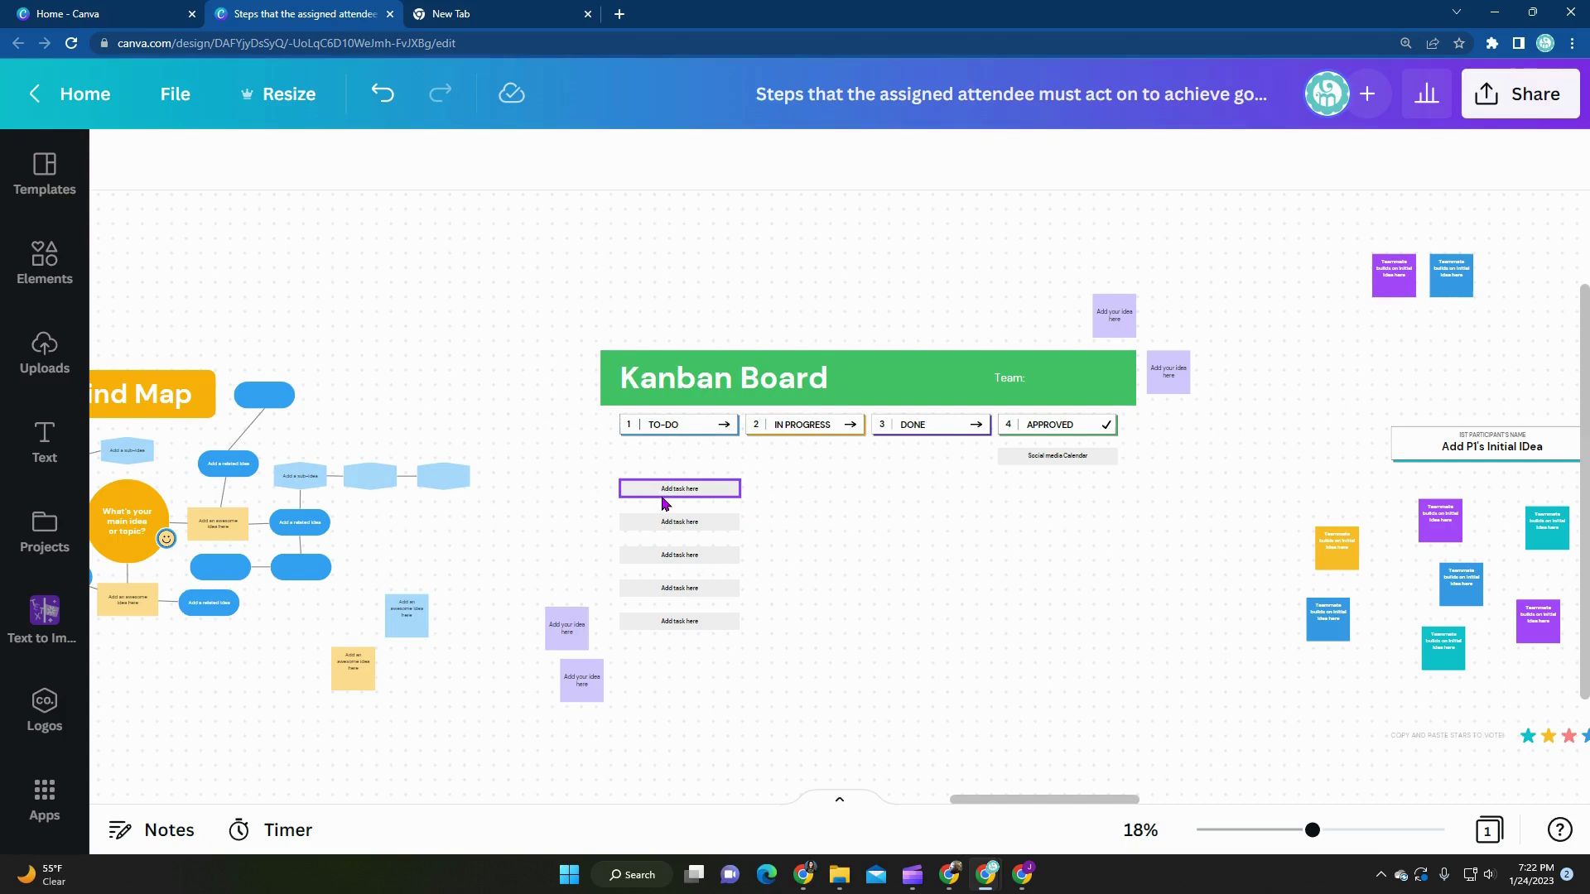
pyautogui.click(664, 489)
pyautogui.click(936, 499)
pyautogui.moveTo(675, 496)
pyautogui.mouseDown()
pyautogui.moveTo(825, 485)
pyautogui.moveTo(755, 487)
pyautogui.mouseUp()
pyautogui.click(852, 603)
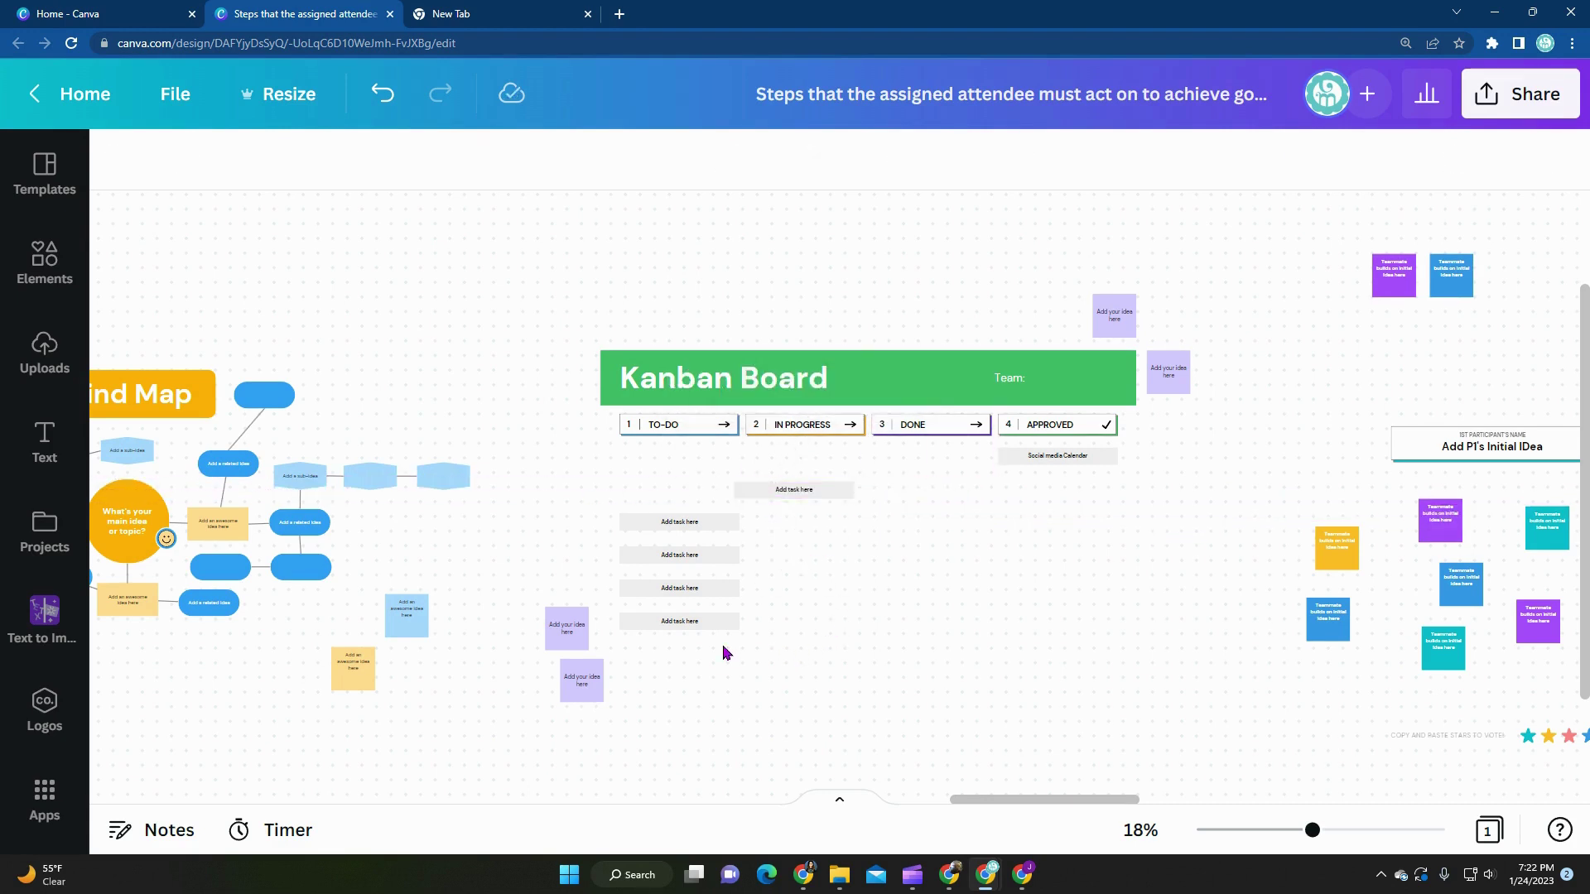
pyautogui.hscroll(-5, 258, 708)
pyautogui.hscroll(-4, 873, 668)
pyautogui.hscroll(-2, 1040, 714)
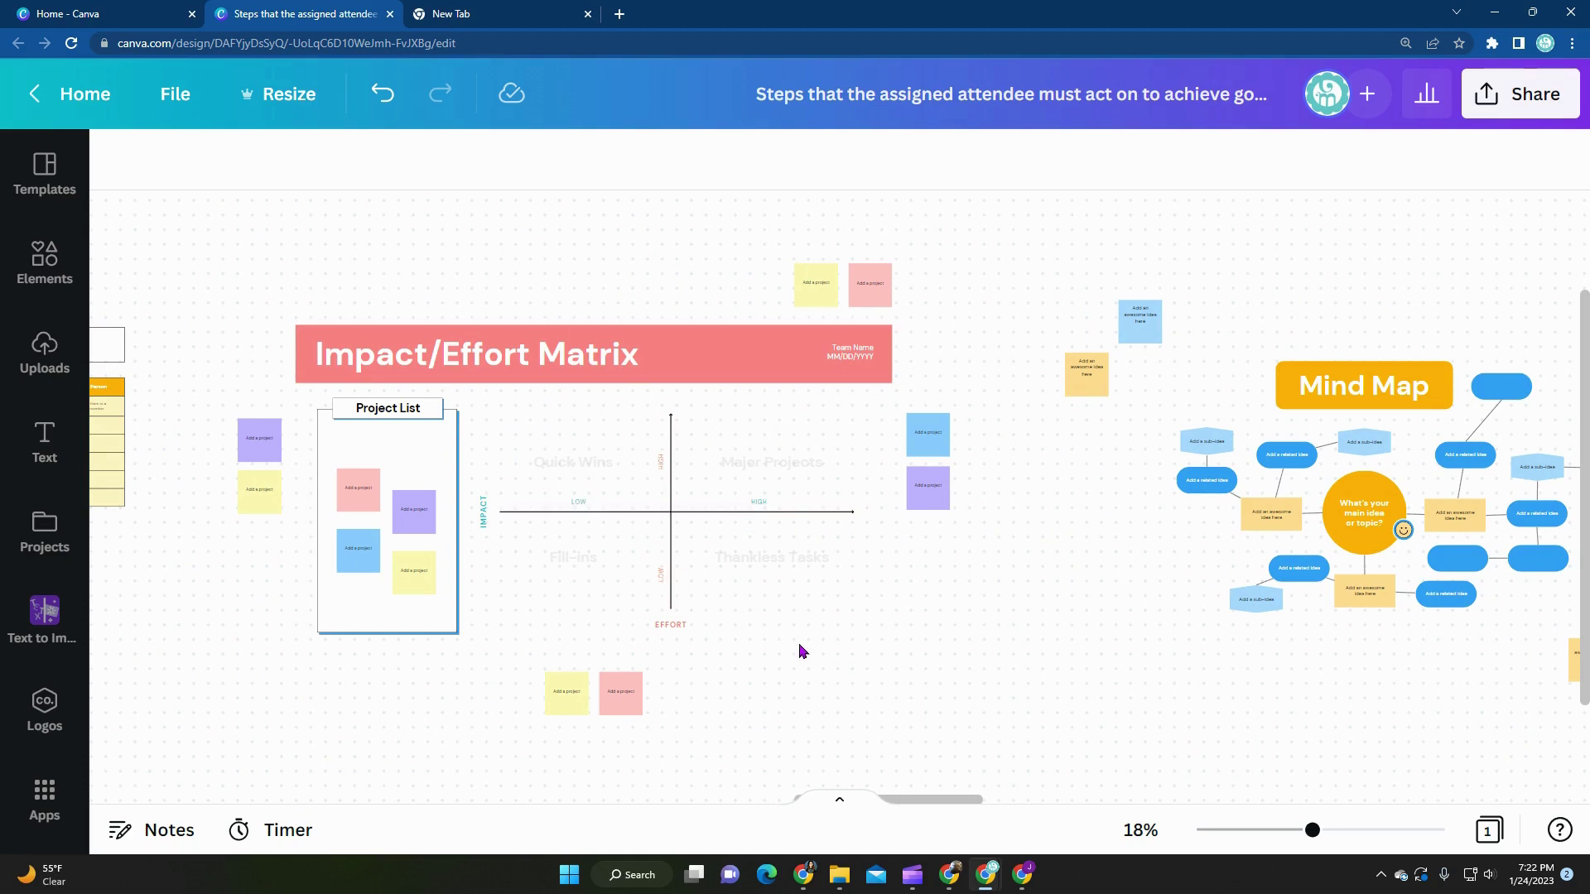
pyautogui.moveTo(914, 805); pyautogui.dragTo(529, 766)
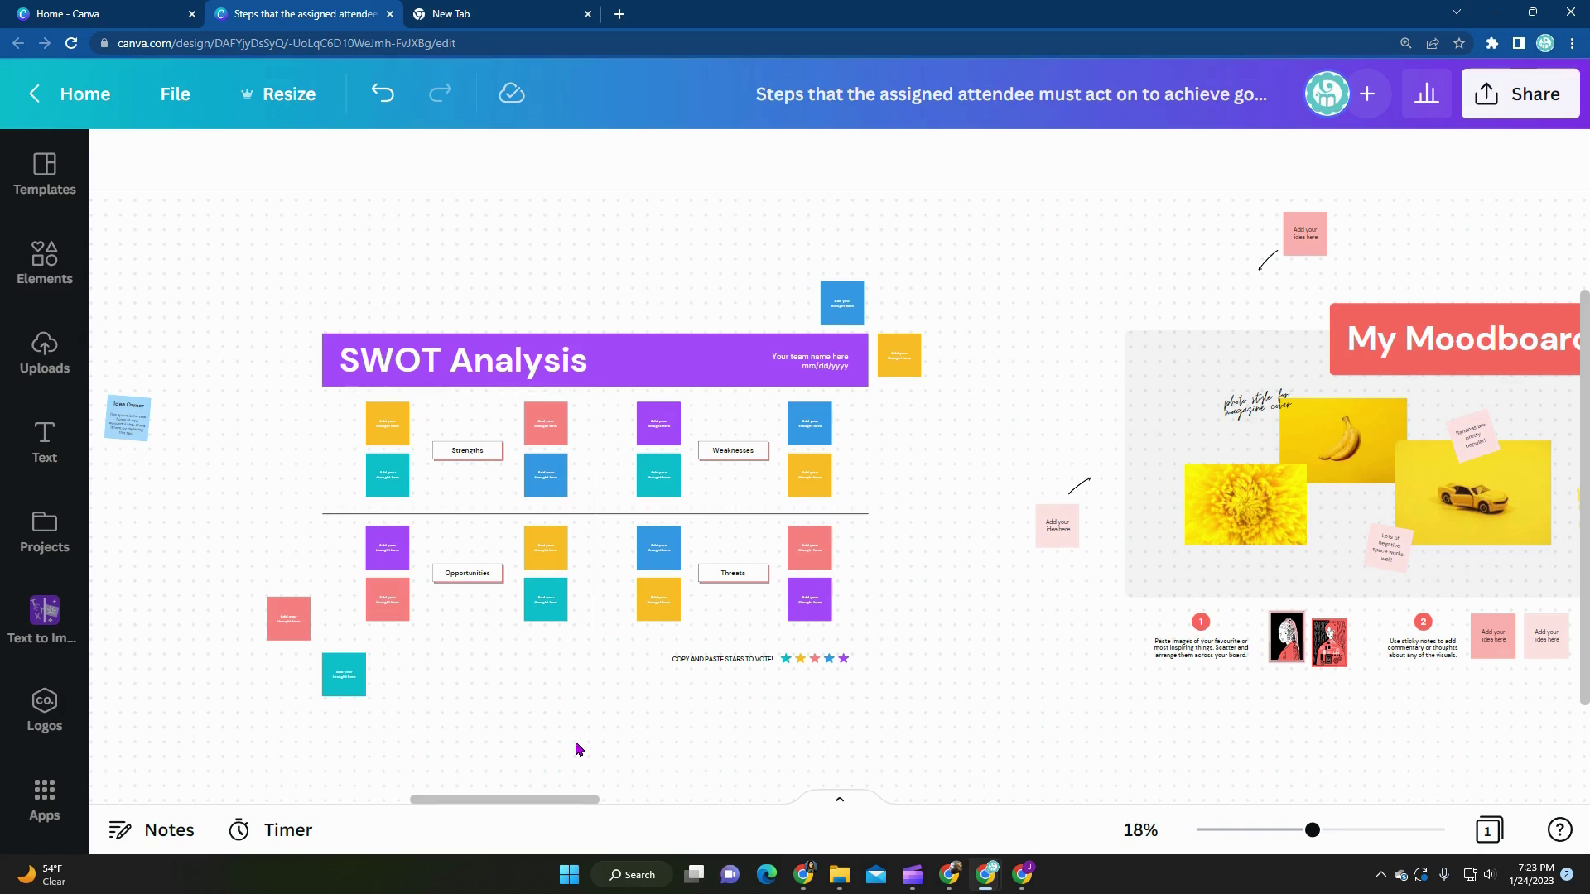
pyautogui.moveTo(465, 800); pyautogui.dragTo(491, 803)
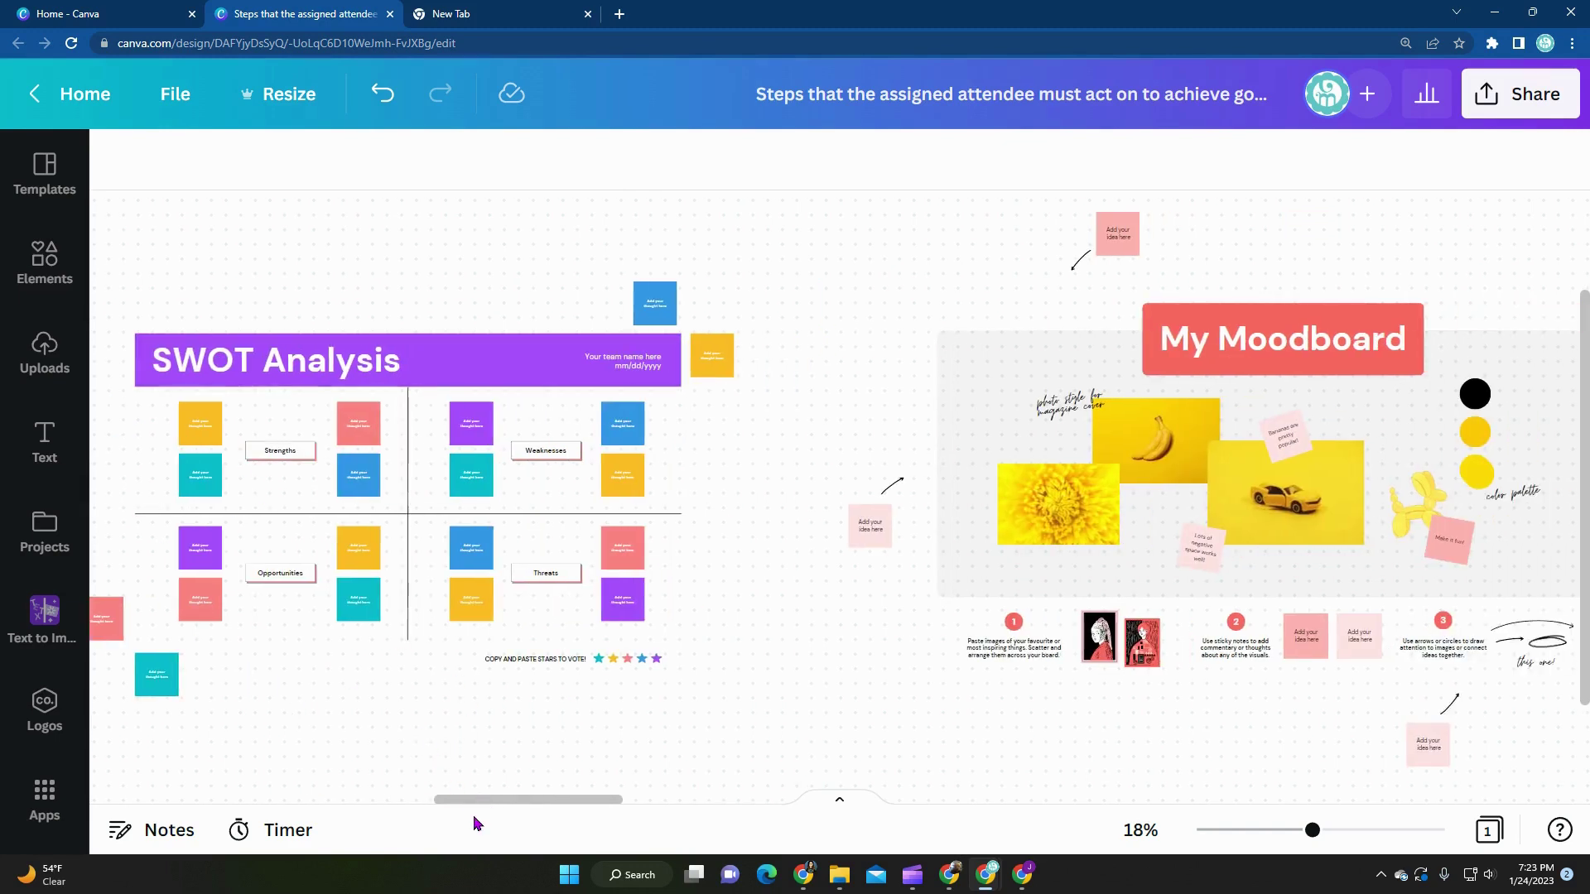
pyautogui.moveTo(503, 802)
pyautogui.mouseDown()
pyautogui.moveTo(266, 780)
pyautogui.moveTo(757, 764)
pyautogui.mouseUp()
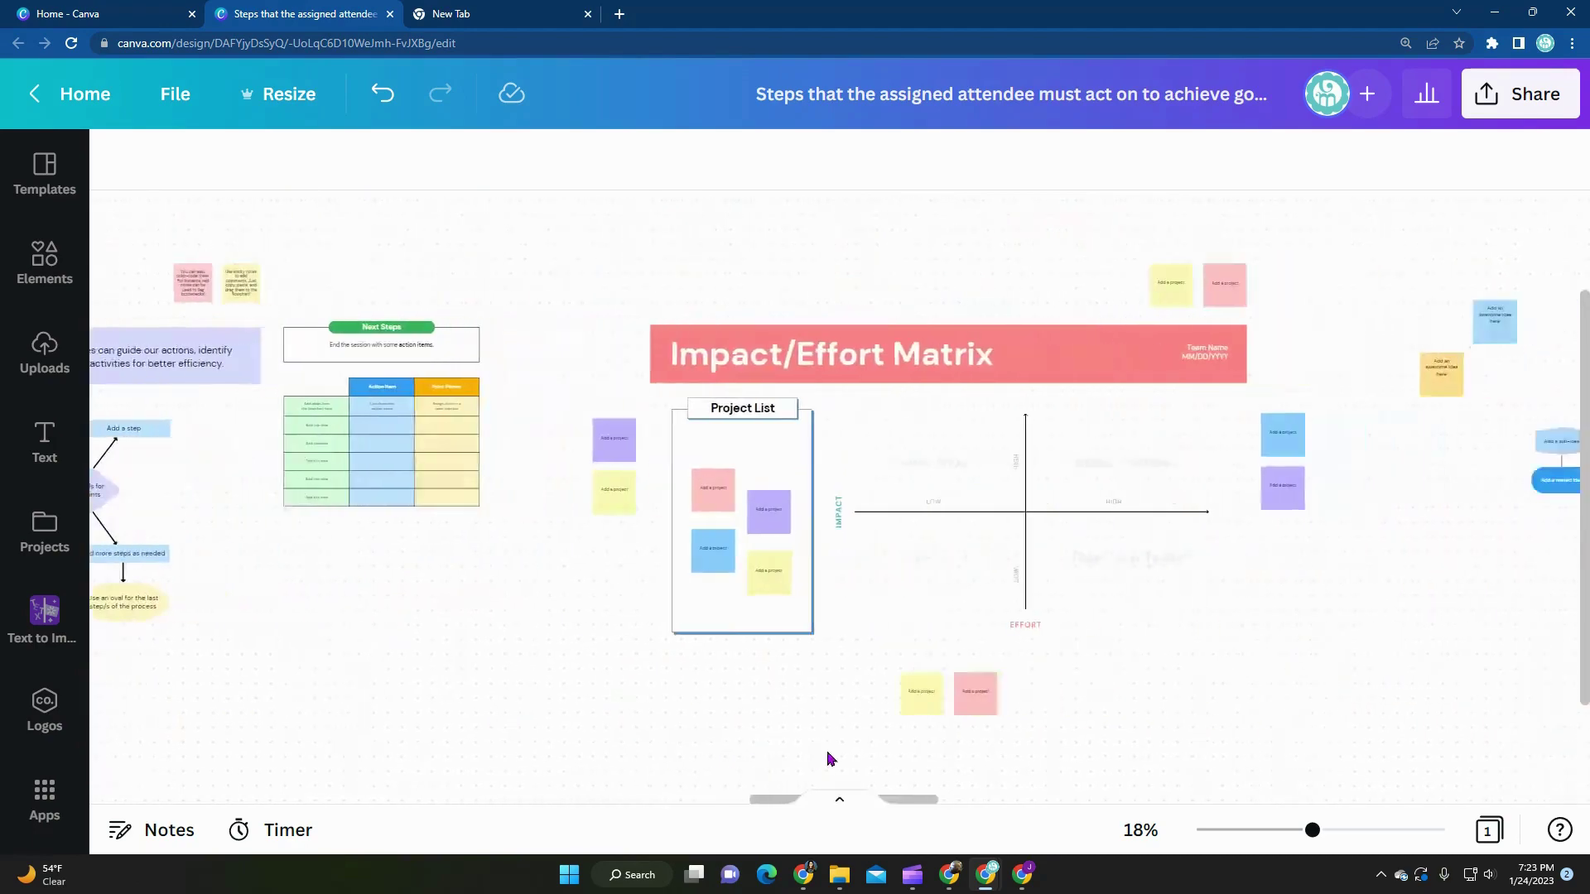
pyautogui.moveTo(757, 763); pyautogui.dragTo(568, 770)
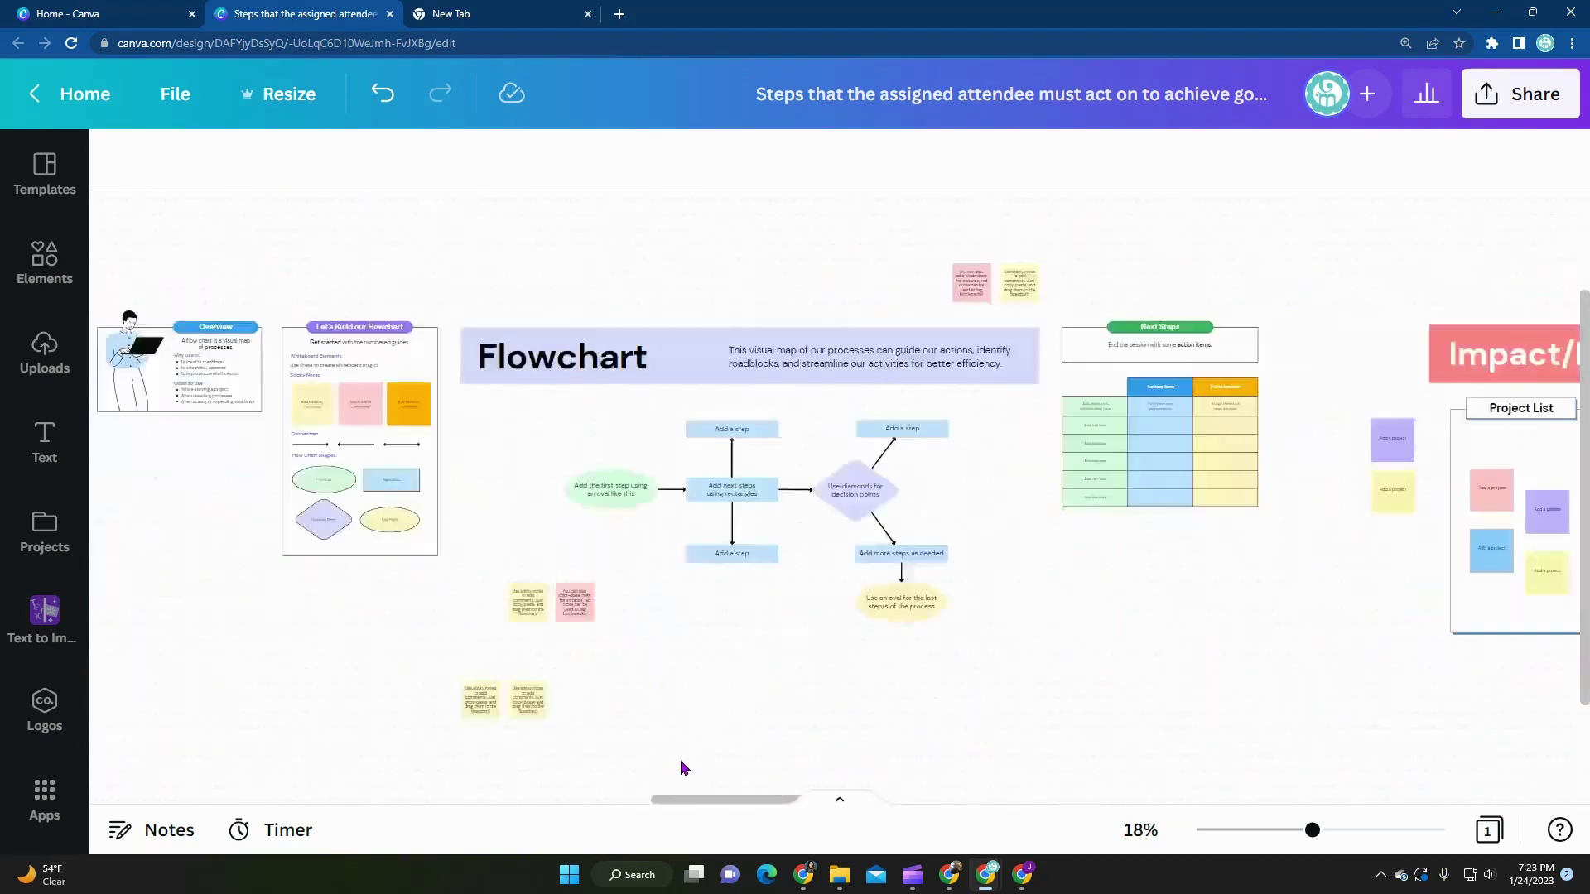
# Select the My Moodboard frame to view it up close at about 31%.
pyautogui.click(870, 585)
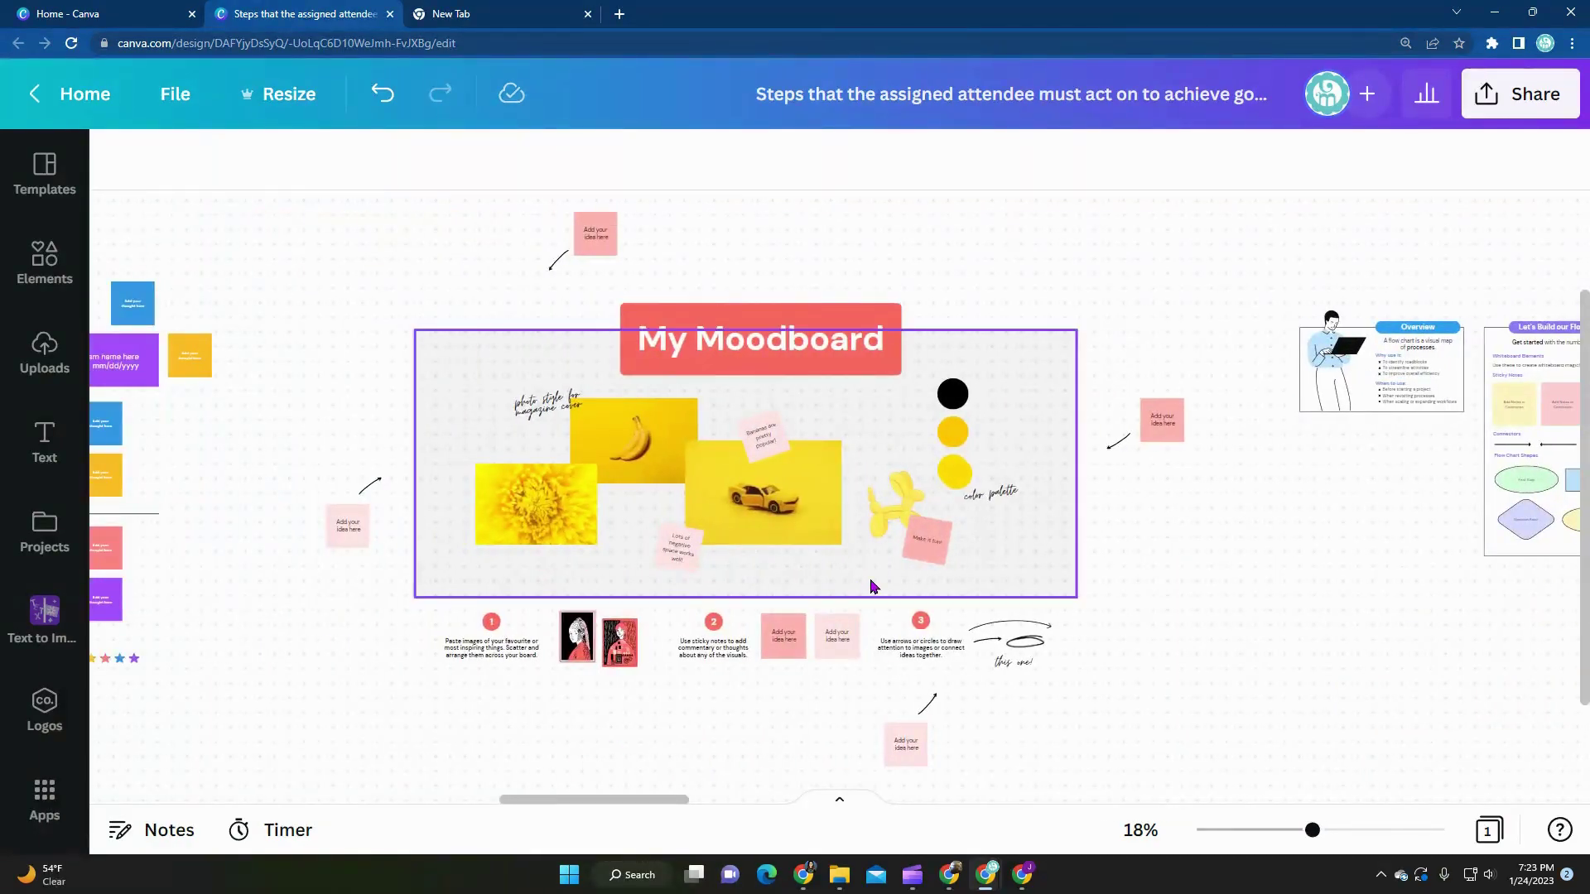
pyautogui.scroll(3, 864, 590)
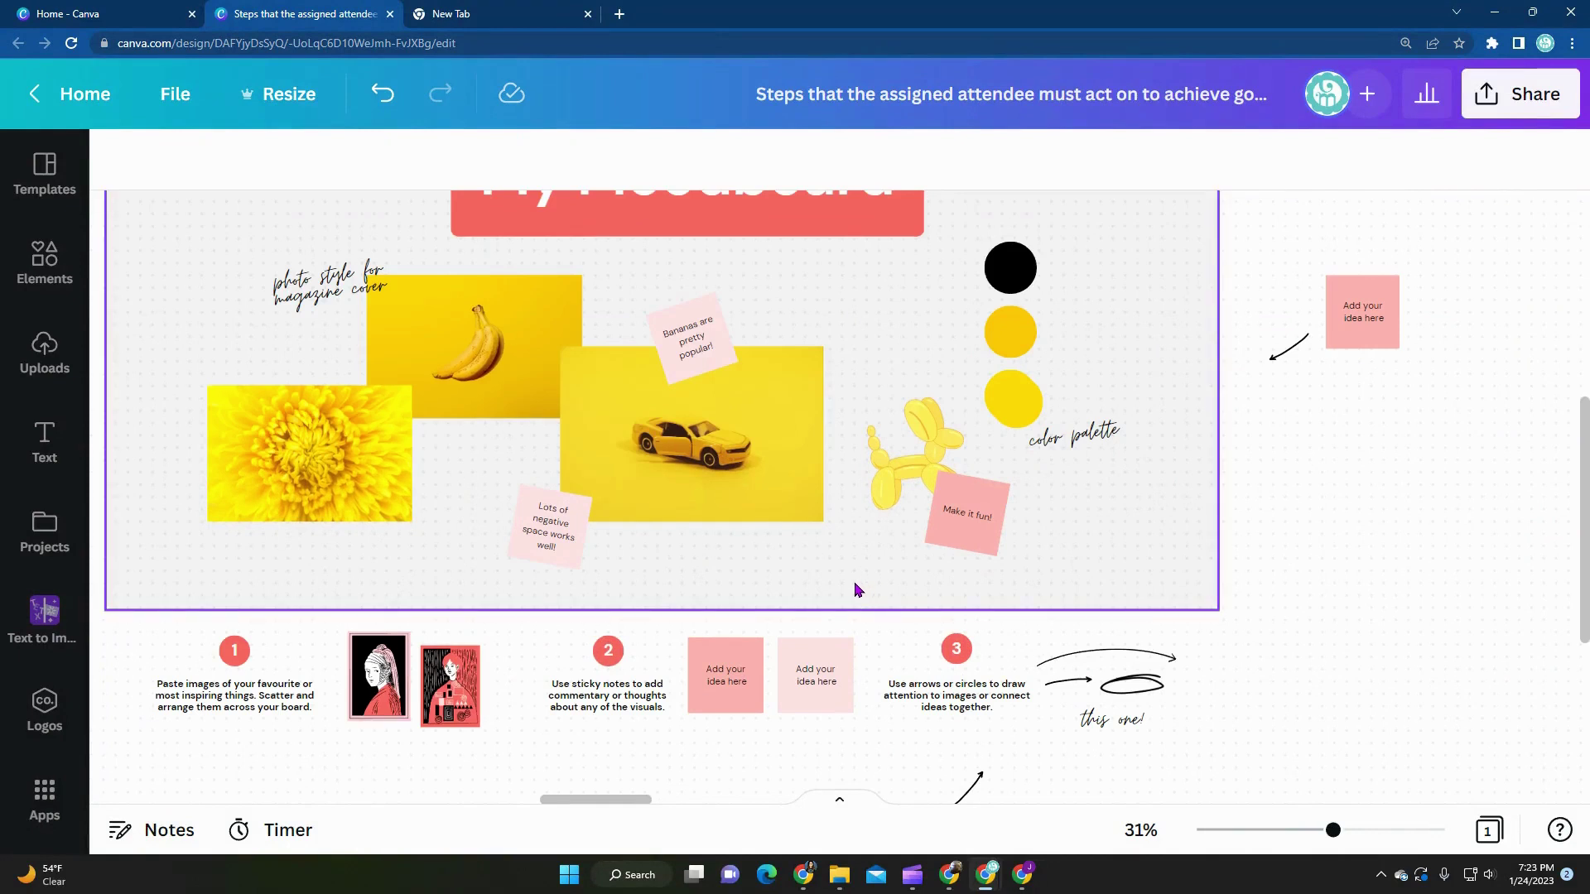
pyautogui.scroll(2, 855, 590)
pyautogui.scroll(-1, 855, 591)
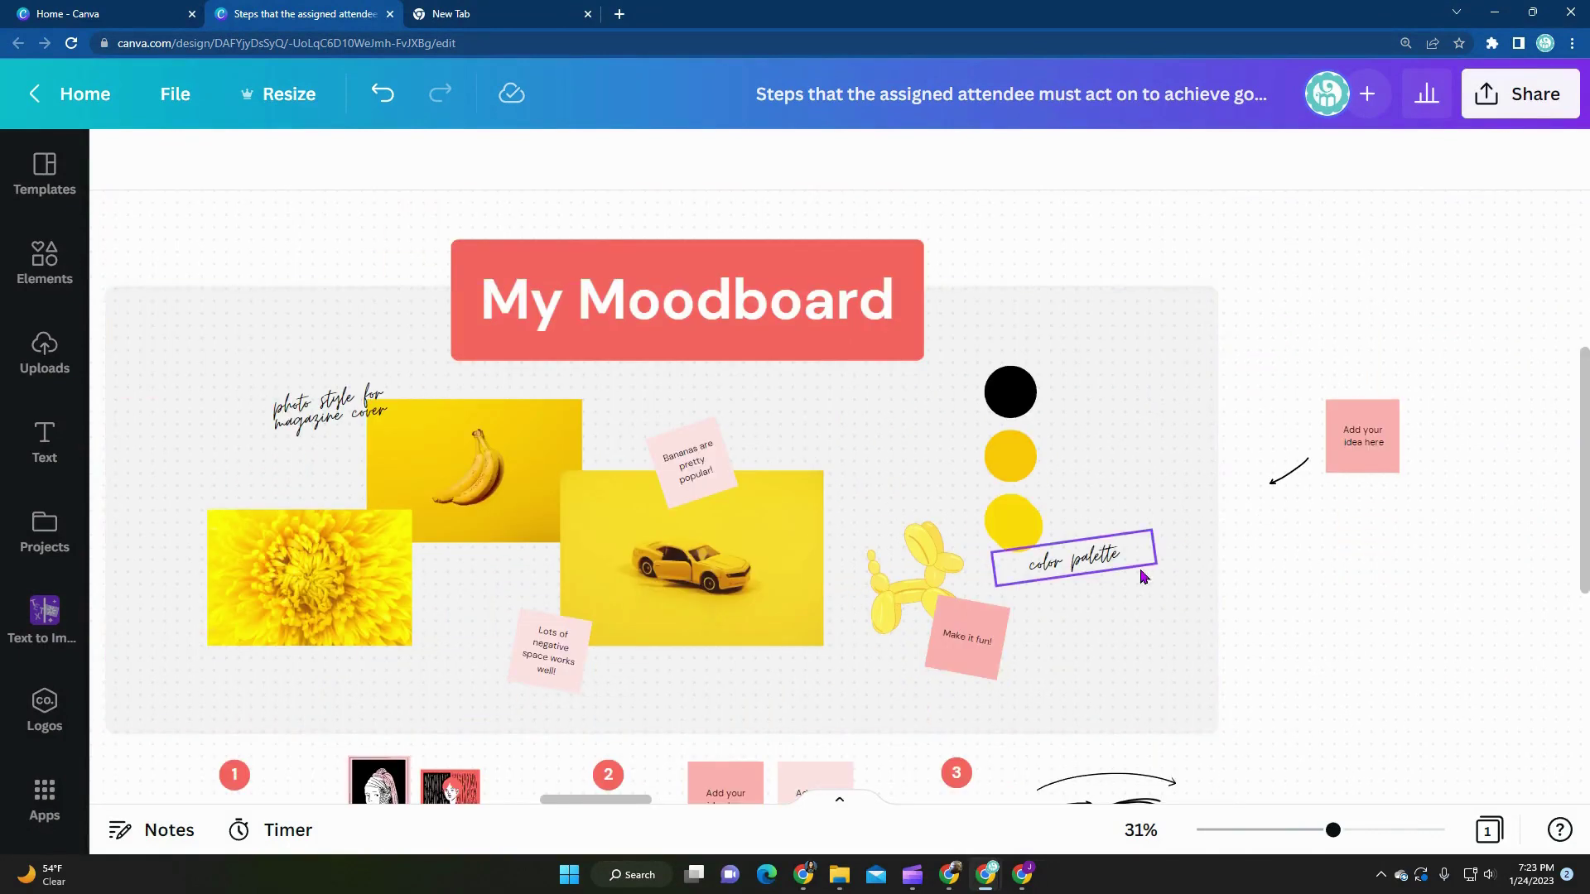
# Add the silver car photo from the 'car' element search below the yellow photos.
pyautogui.click(44, 260)
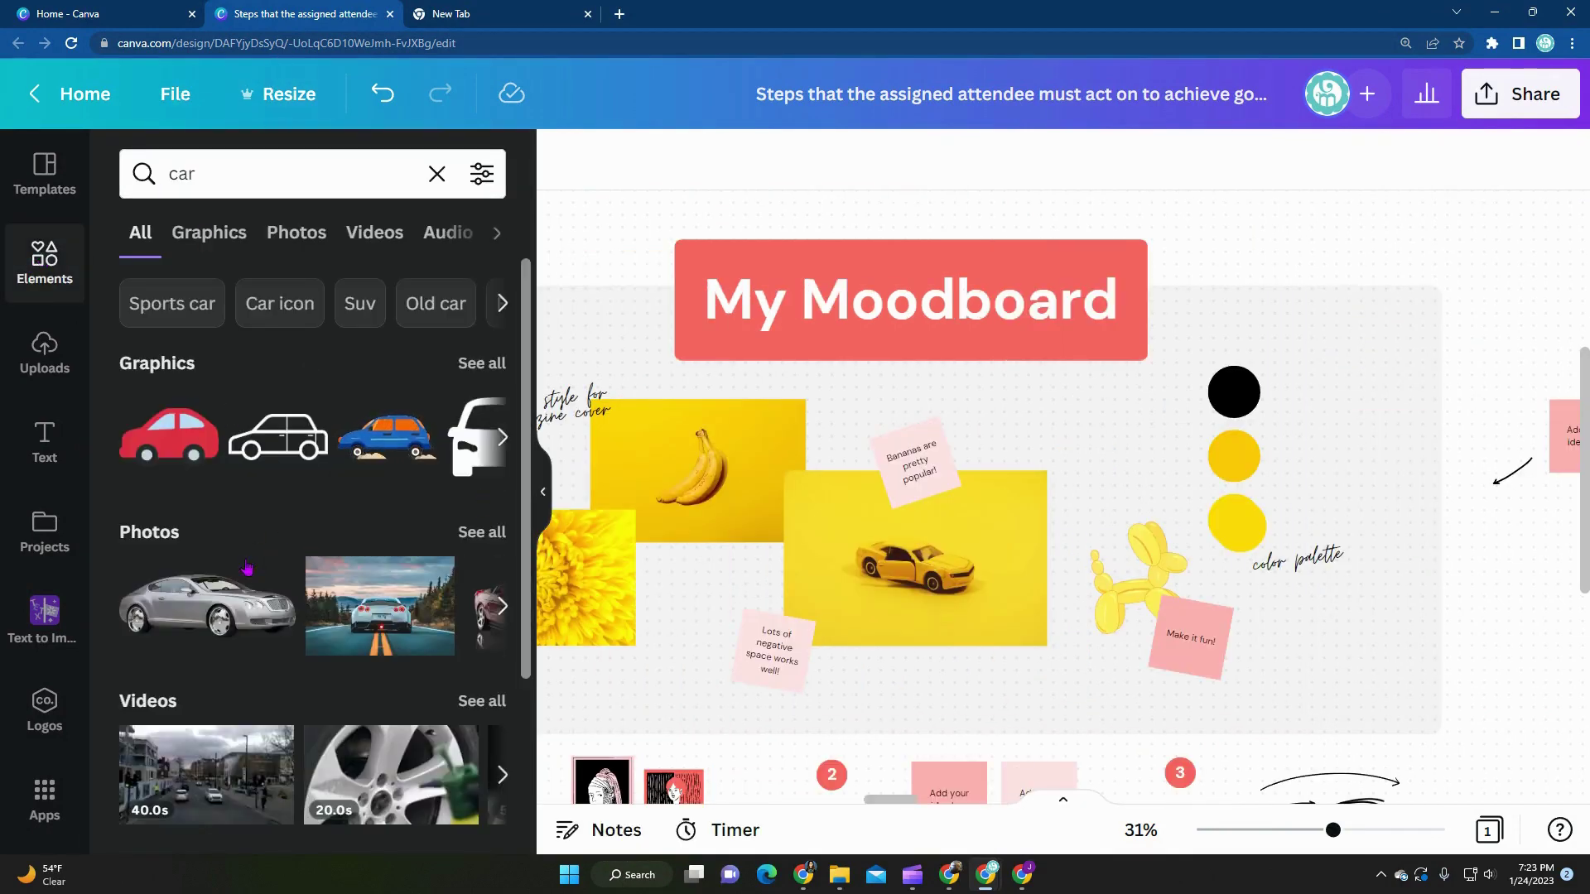
pyautogui.click(199, 609)
pyautogui.moveTo(1107, 503); pyautogui.dragTo(1076, 693)
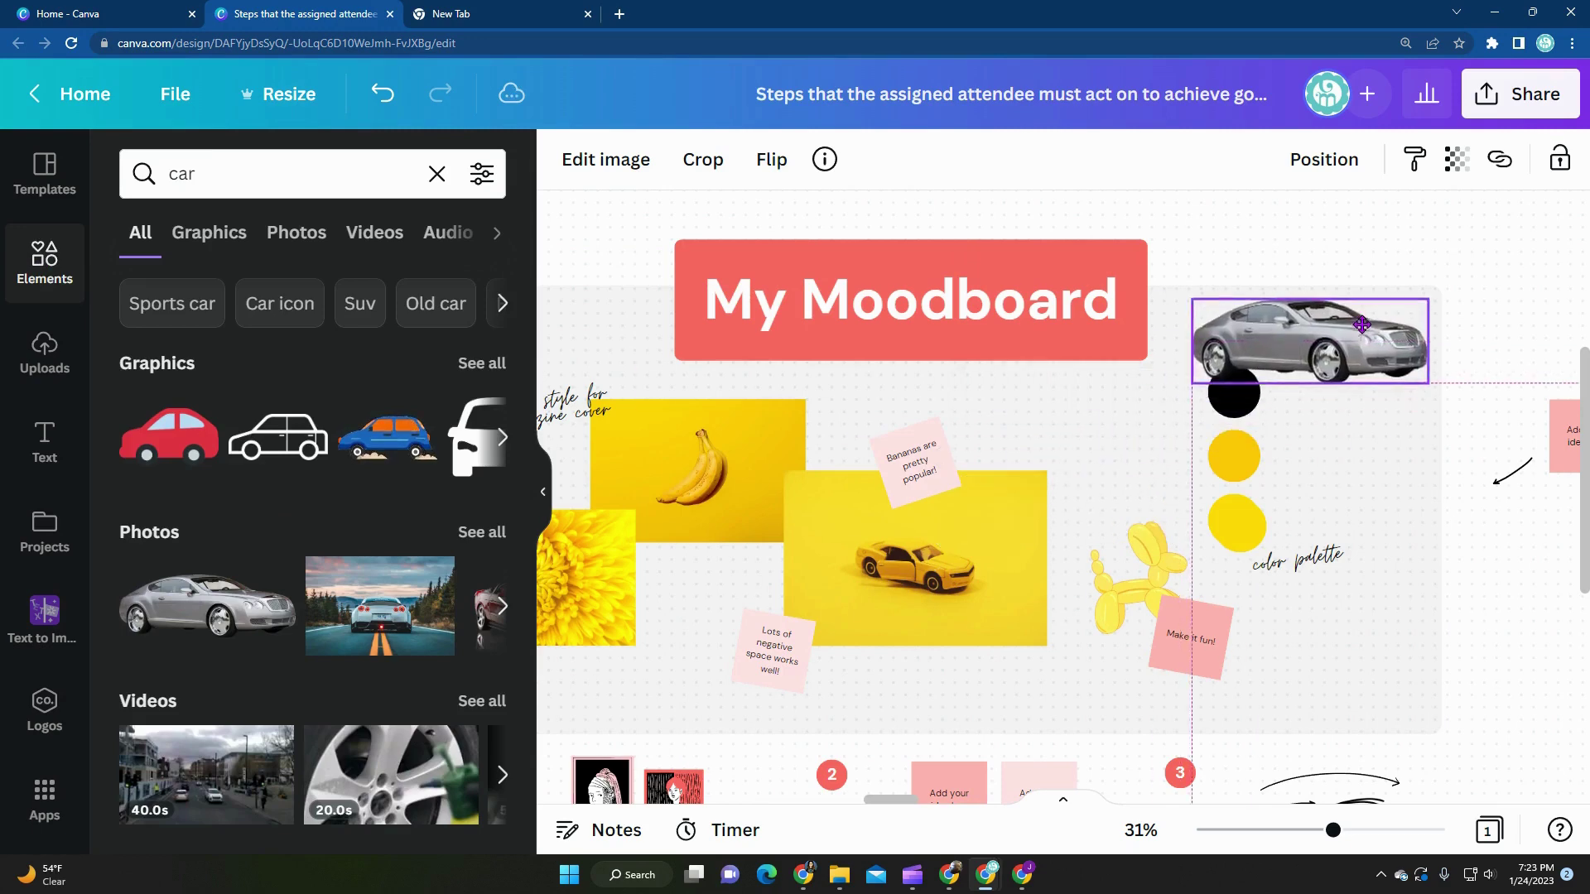
pyautogui.scroll(-3, 401, 625)
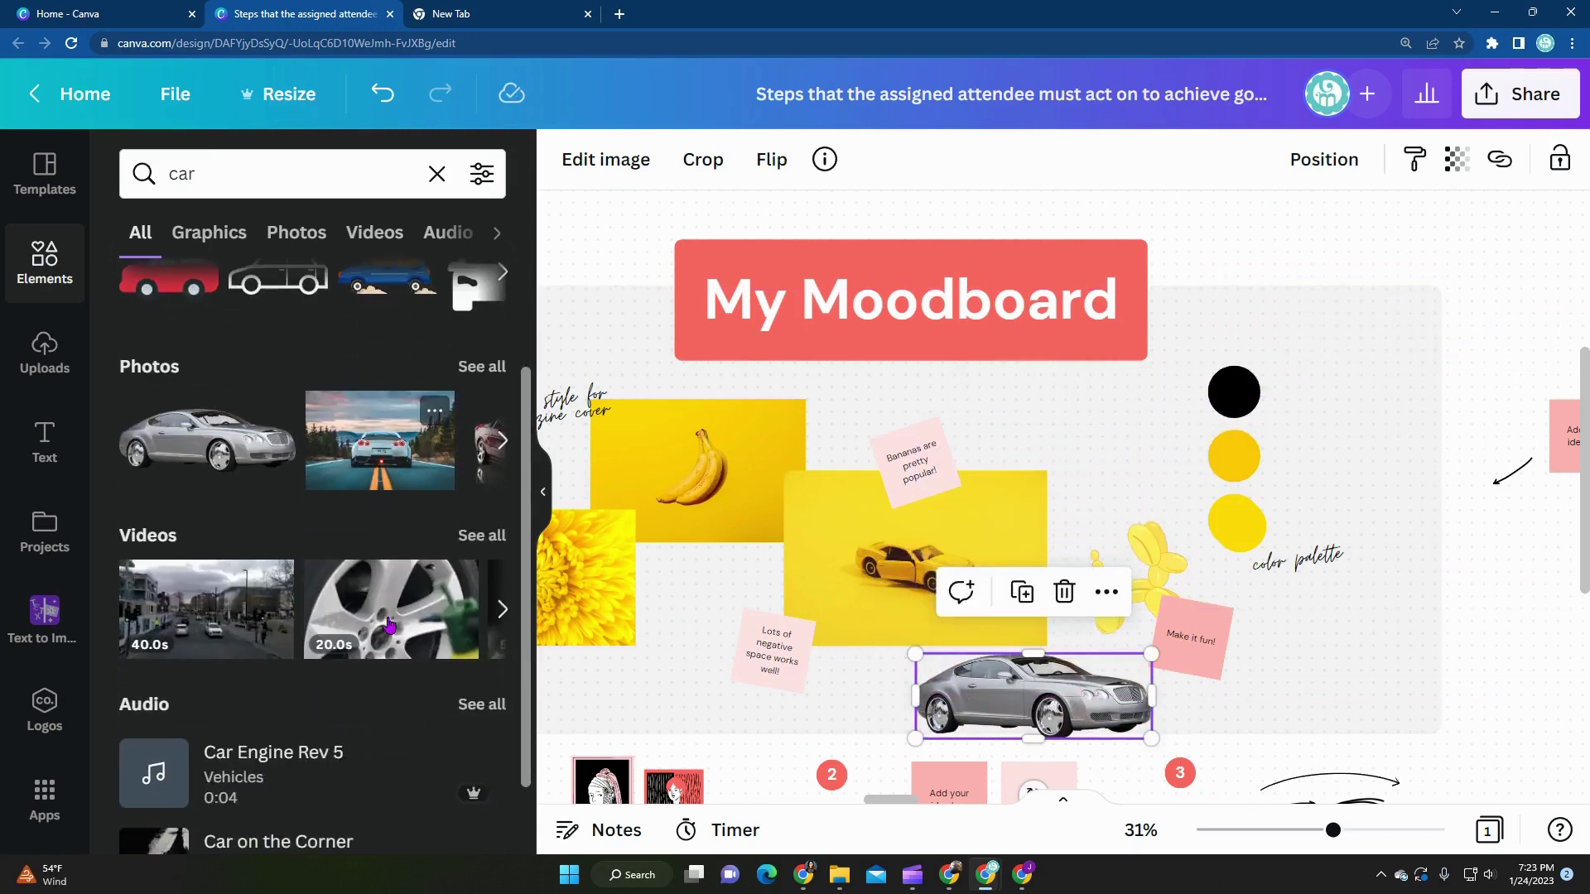
pyautogui.scroll(3, 423, 523)
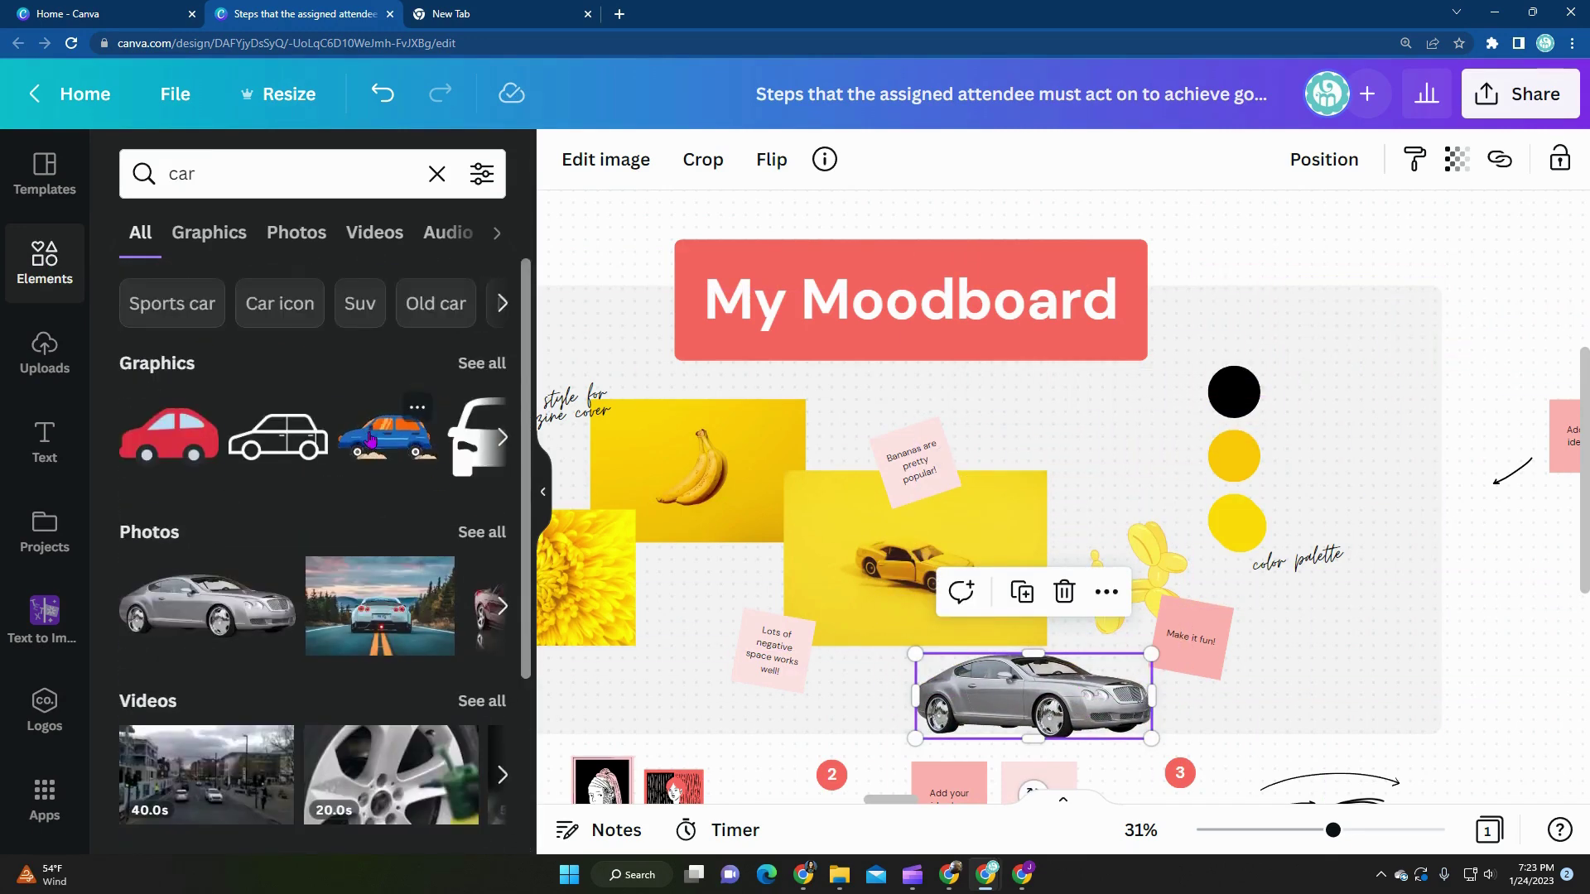
# Place the blue car graphic at the moodboard's top right and clear the search.
pyautogui.moveTo(388, 435); pyautogui.dragTo(1338, 292)
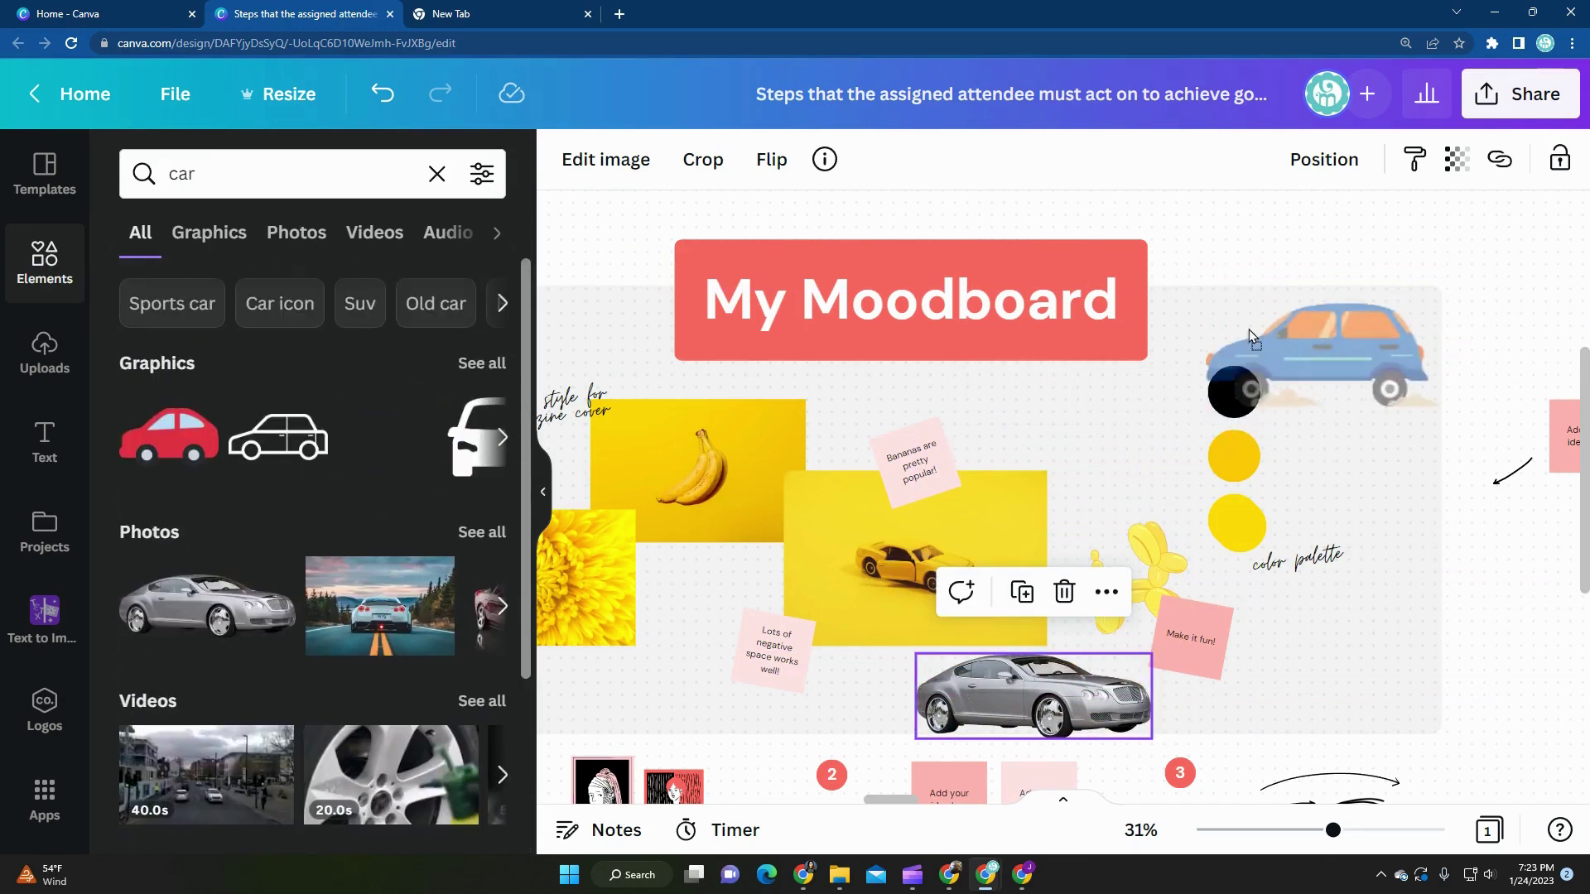
pyautogui.click(1445, 568)
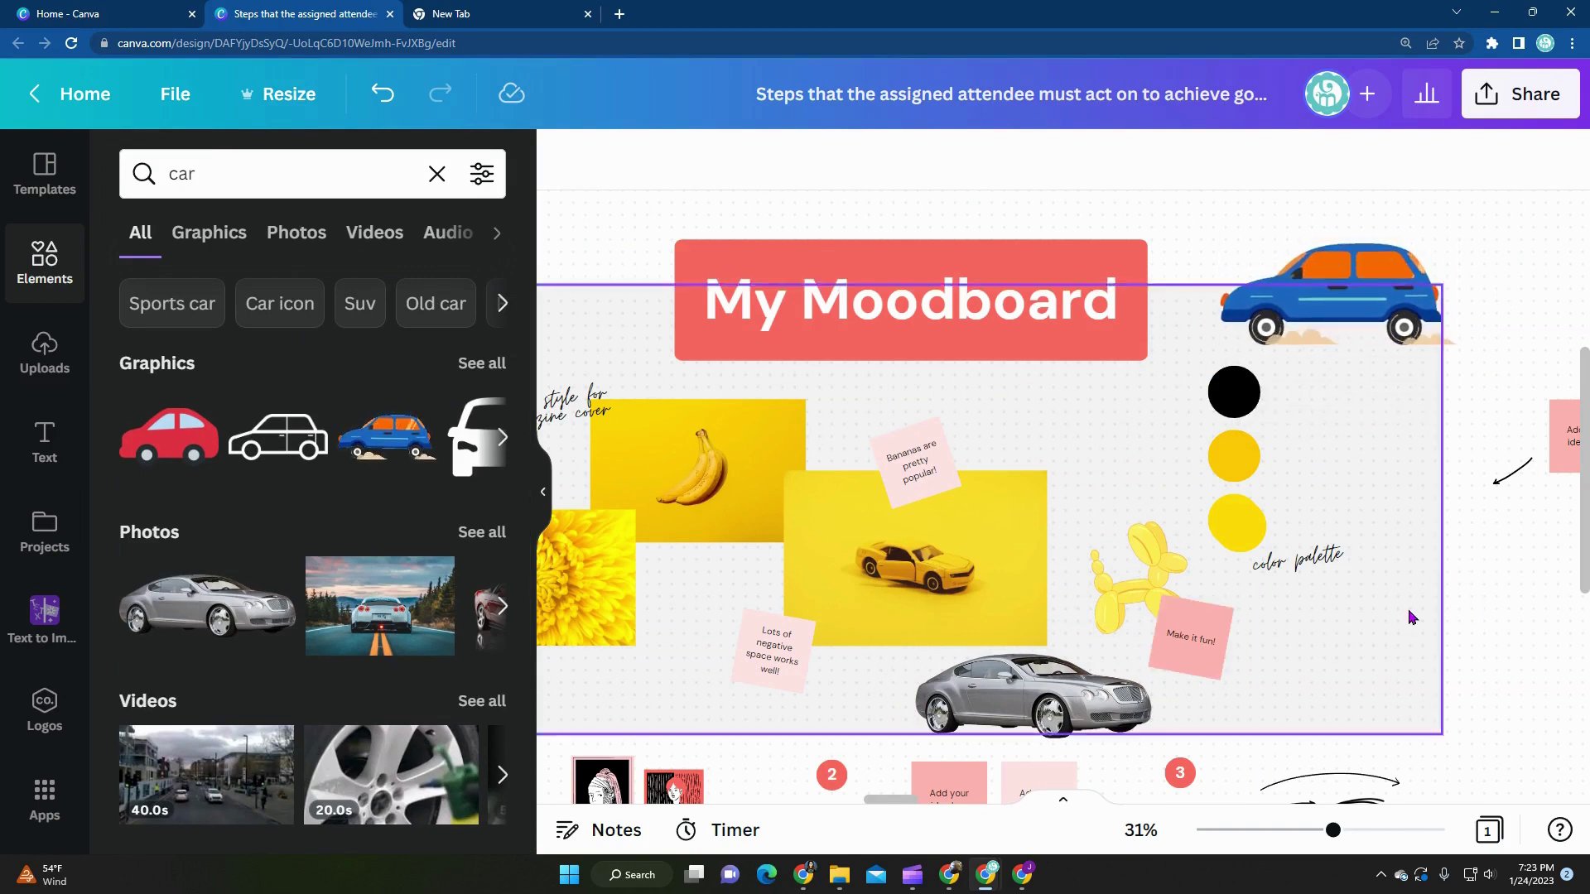
pyautogui.click(438, 175)
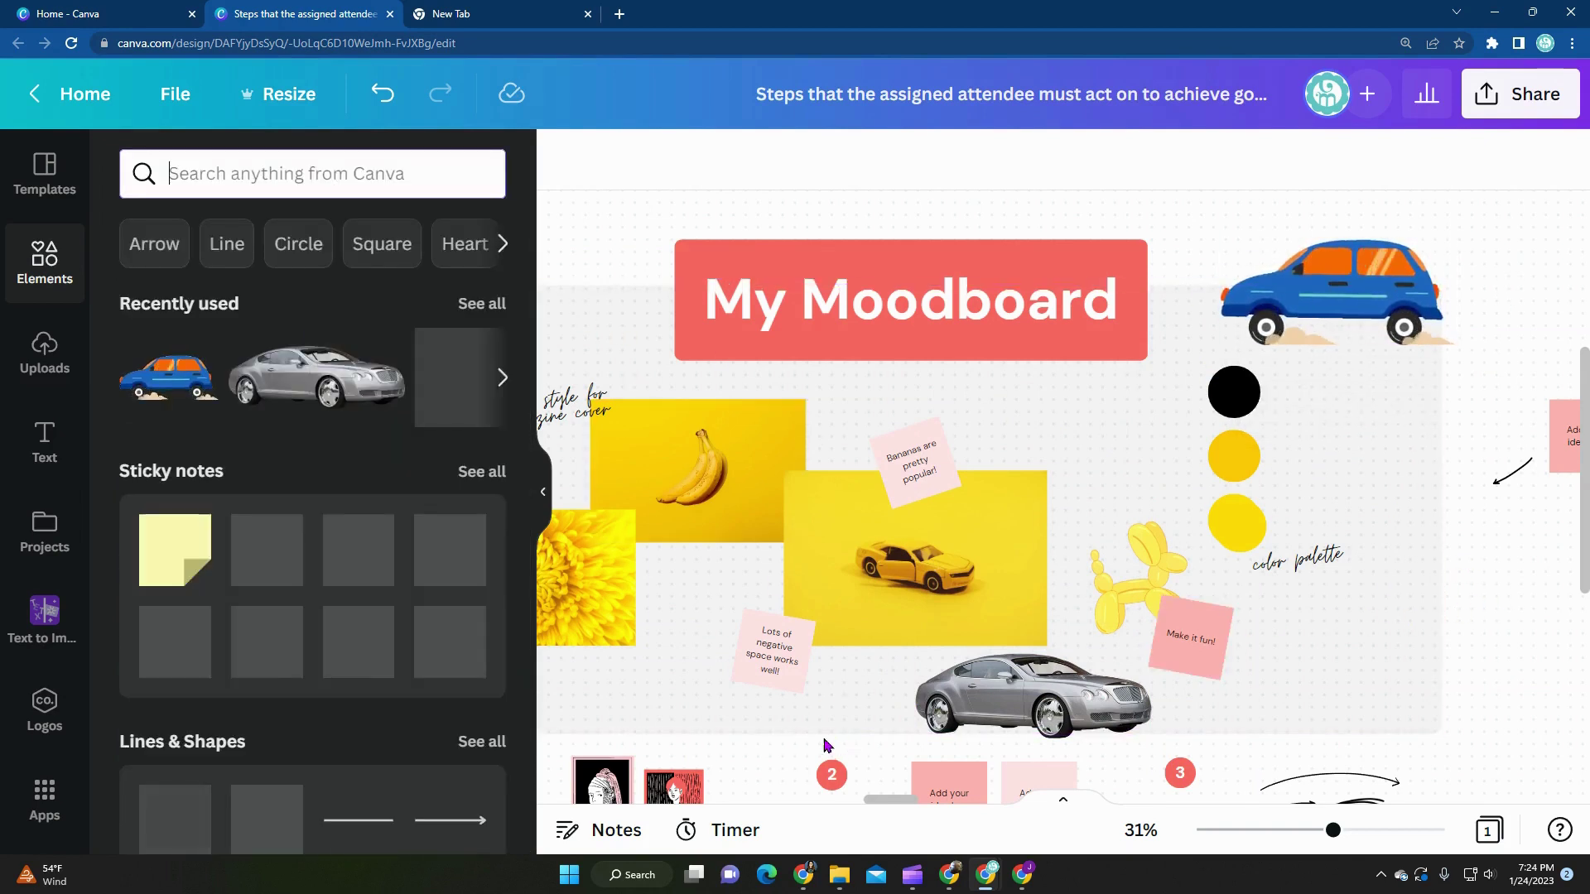
# Insert the My Project Journey sailboat template, then dismiss the feedback survey and help panel.
pyautogui.click(44, 175)
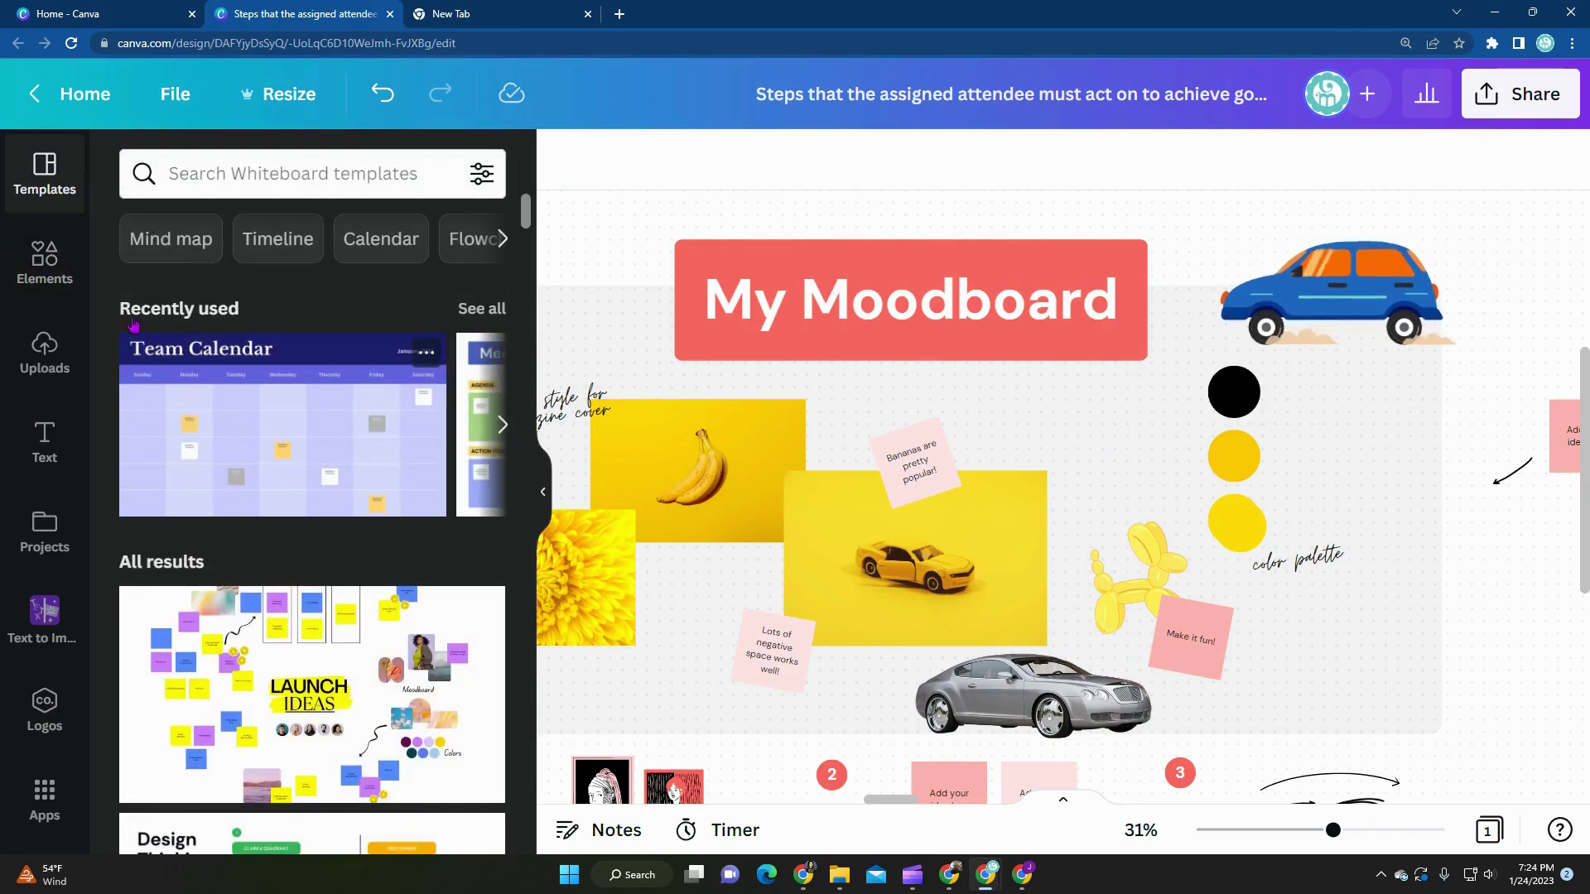
pyautogui.moveTo(283, 426)
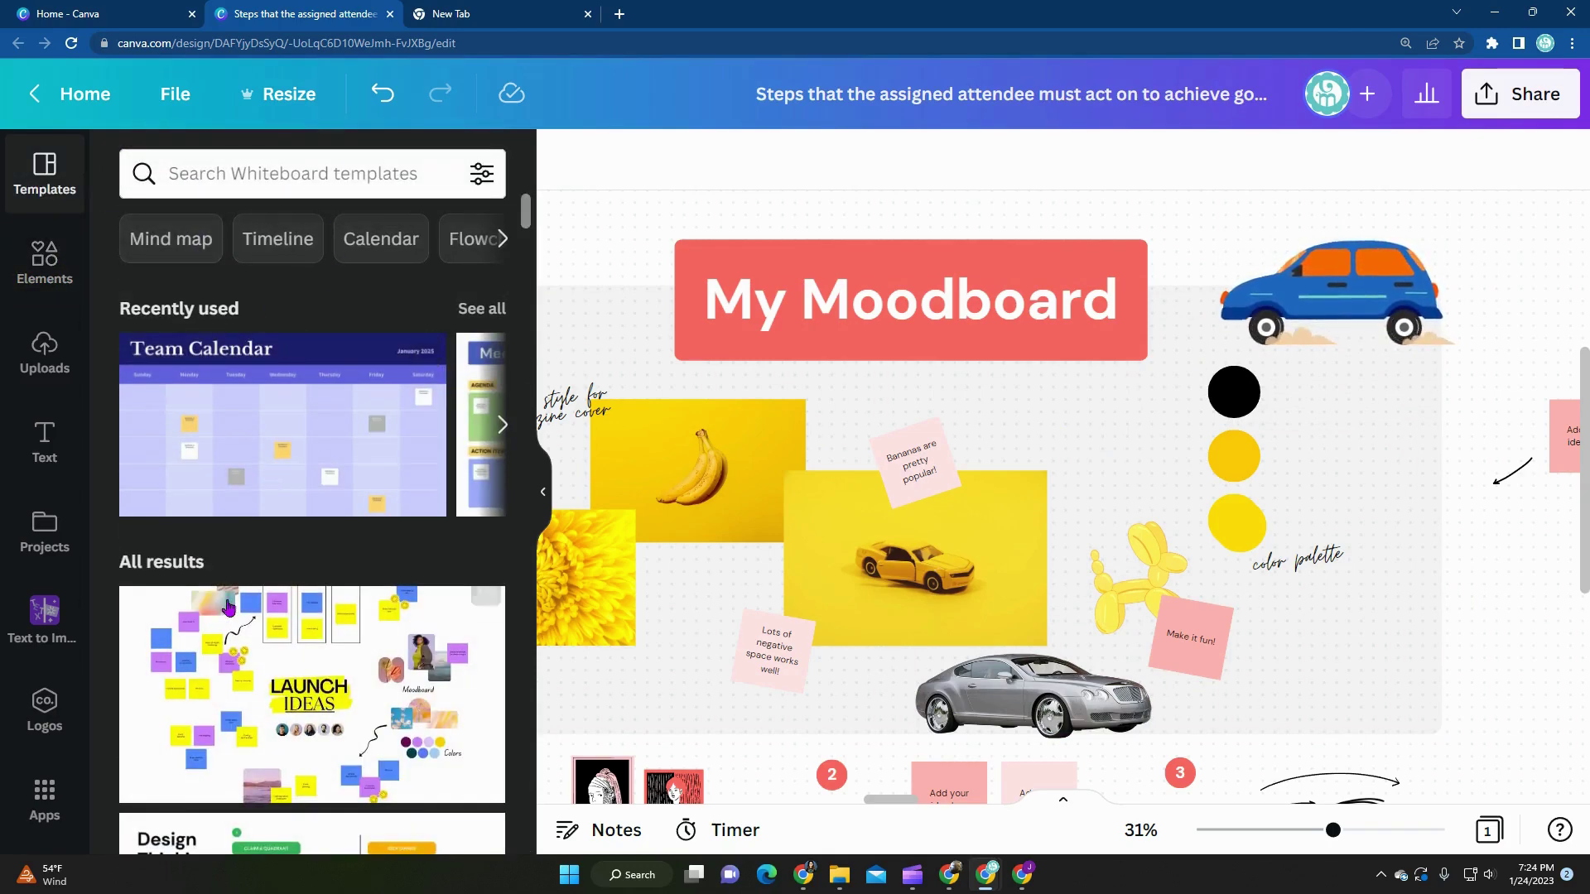
pyautogui.scroll(-2, 276, 498)
pyautogui.scroll(-1, 283, 548)
pyautogui.scroll(-3, 297, 610)
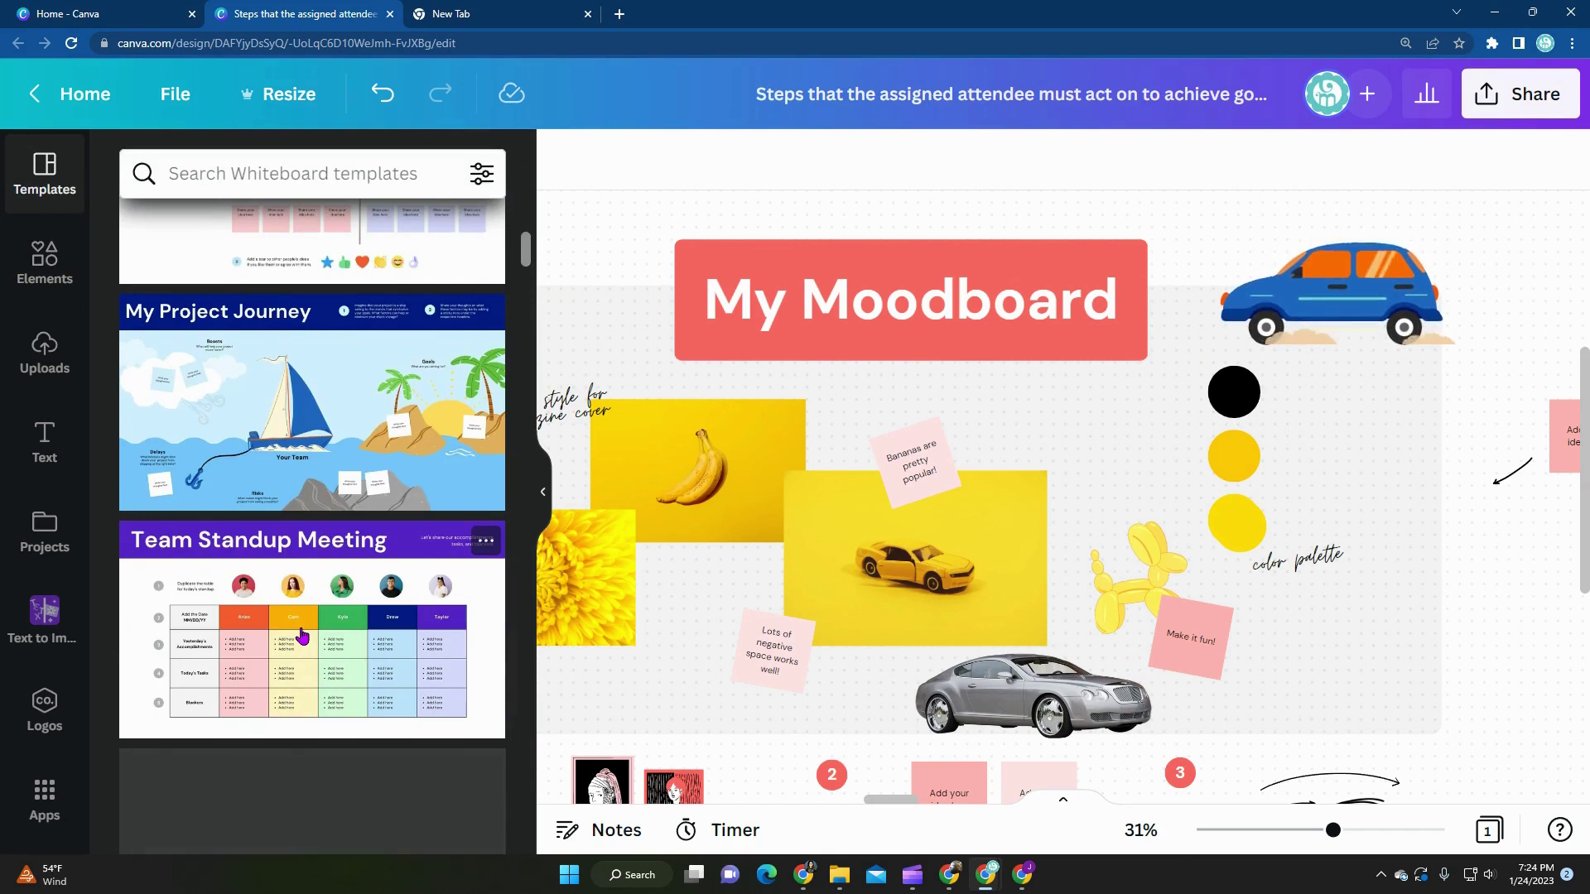
pyautogui.moveTo(312, 404)
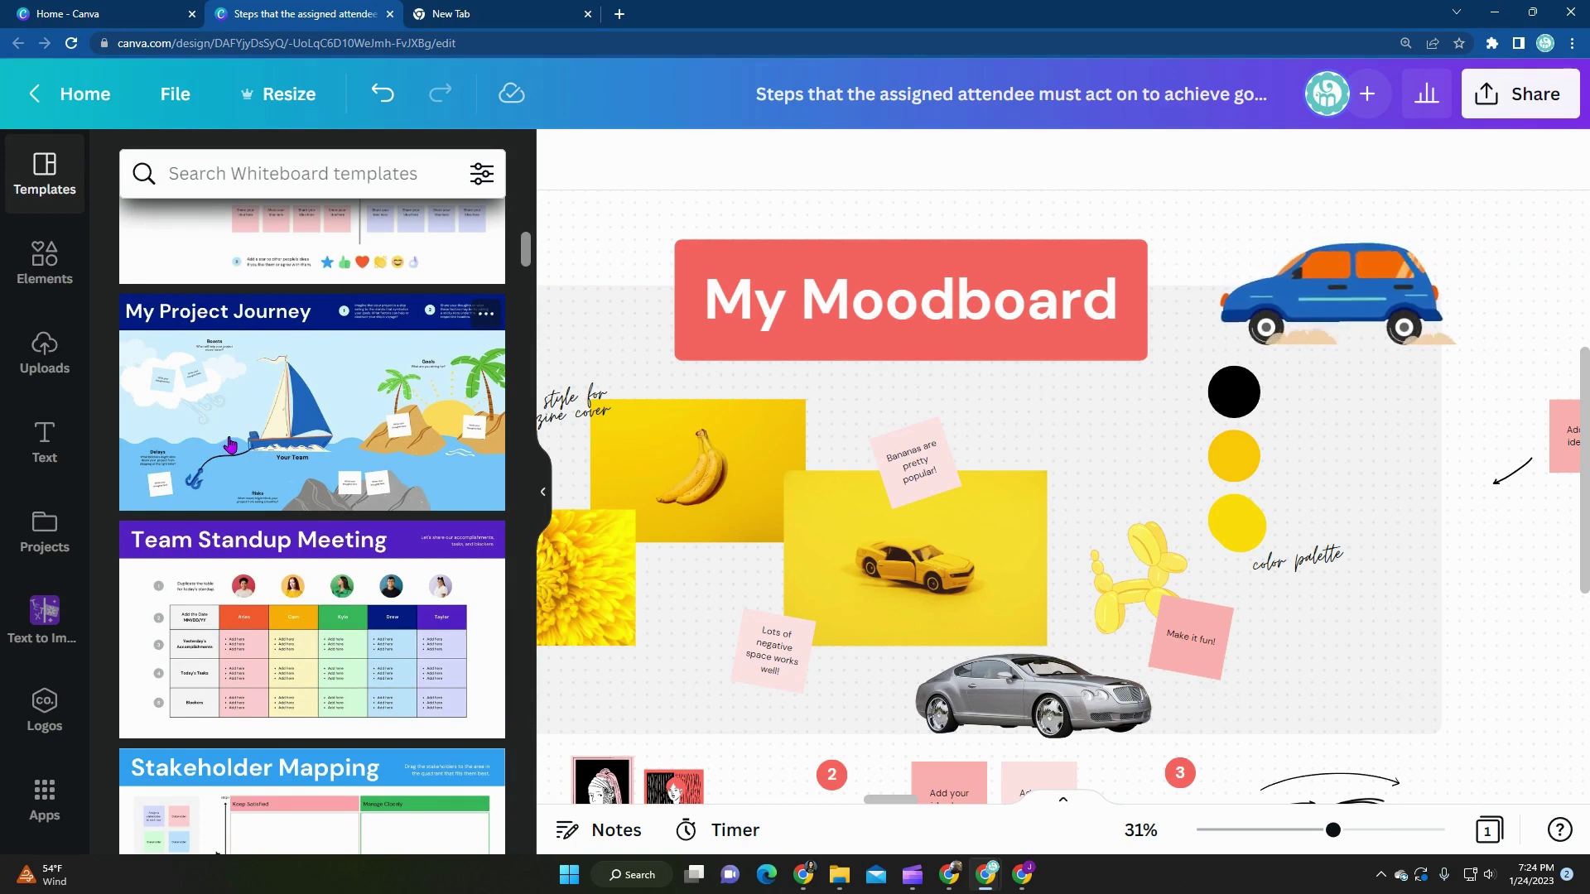
pyautogui.click(230, 445)
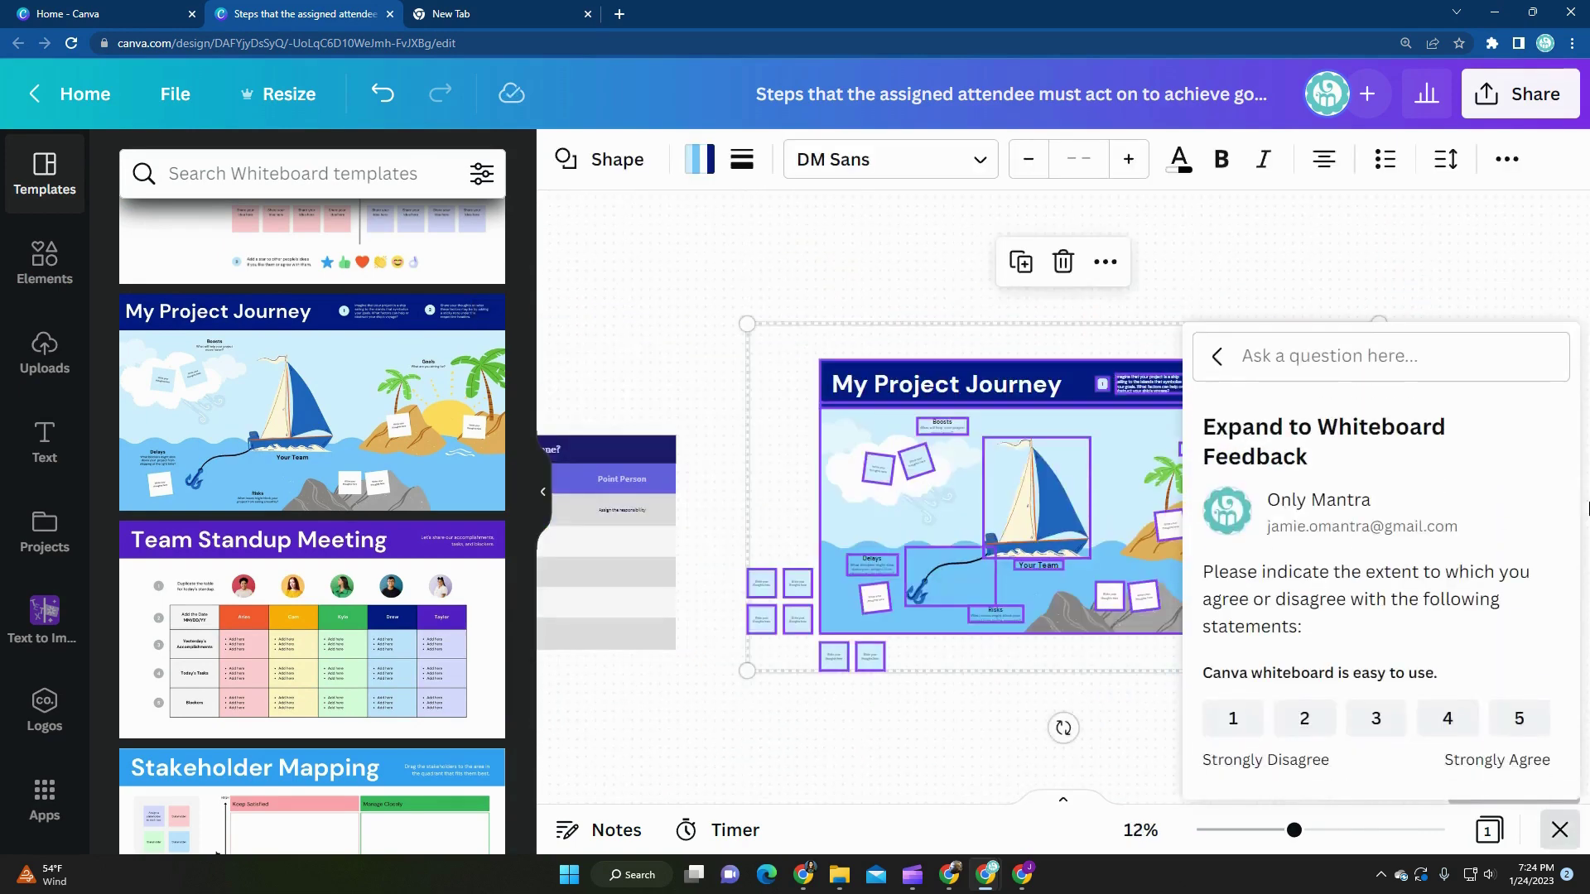
pyautogui.click(987, 749)
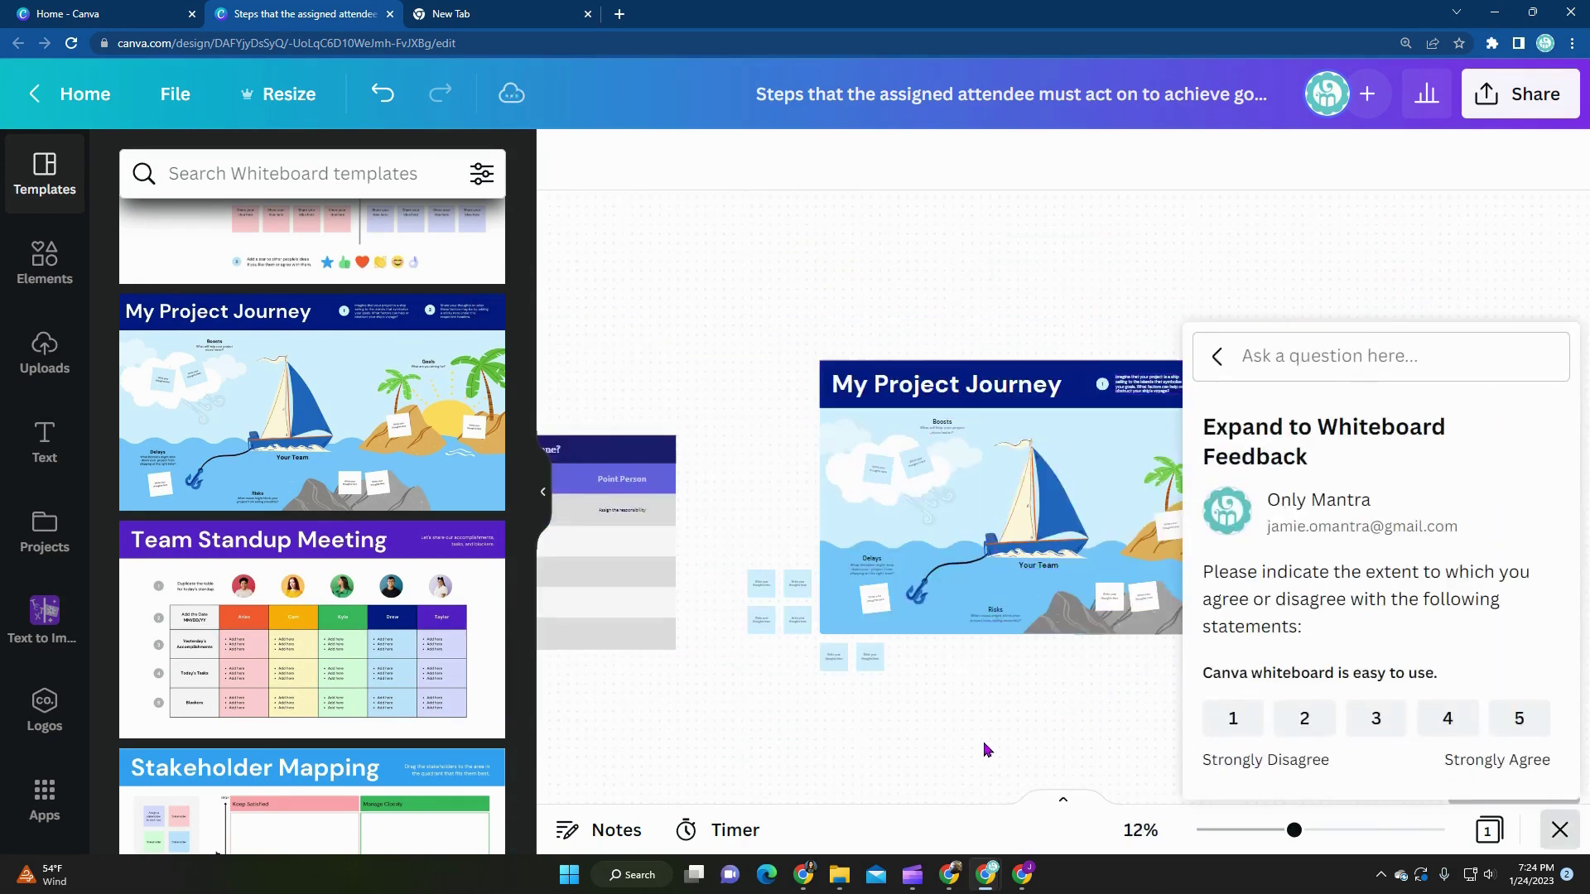
pyautogui.click(1218, 356)
pyautogui.click(1559, 831)
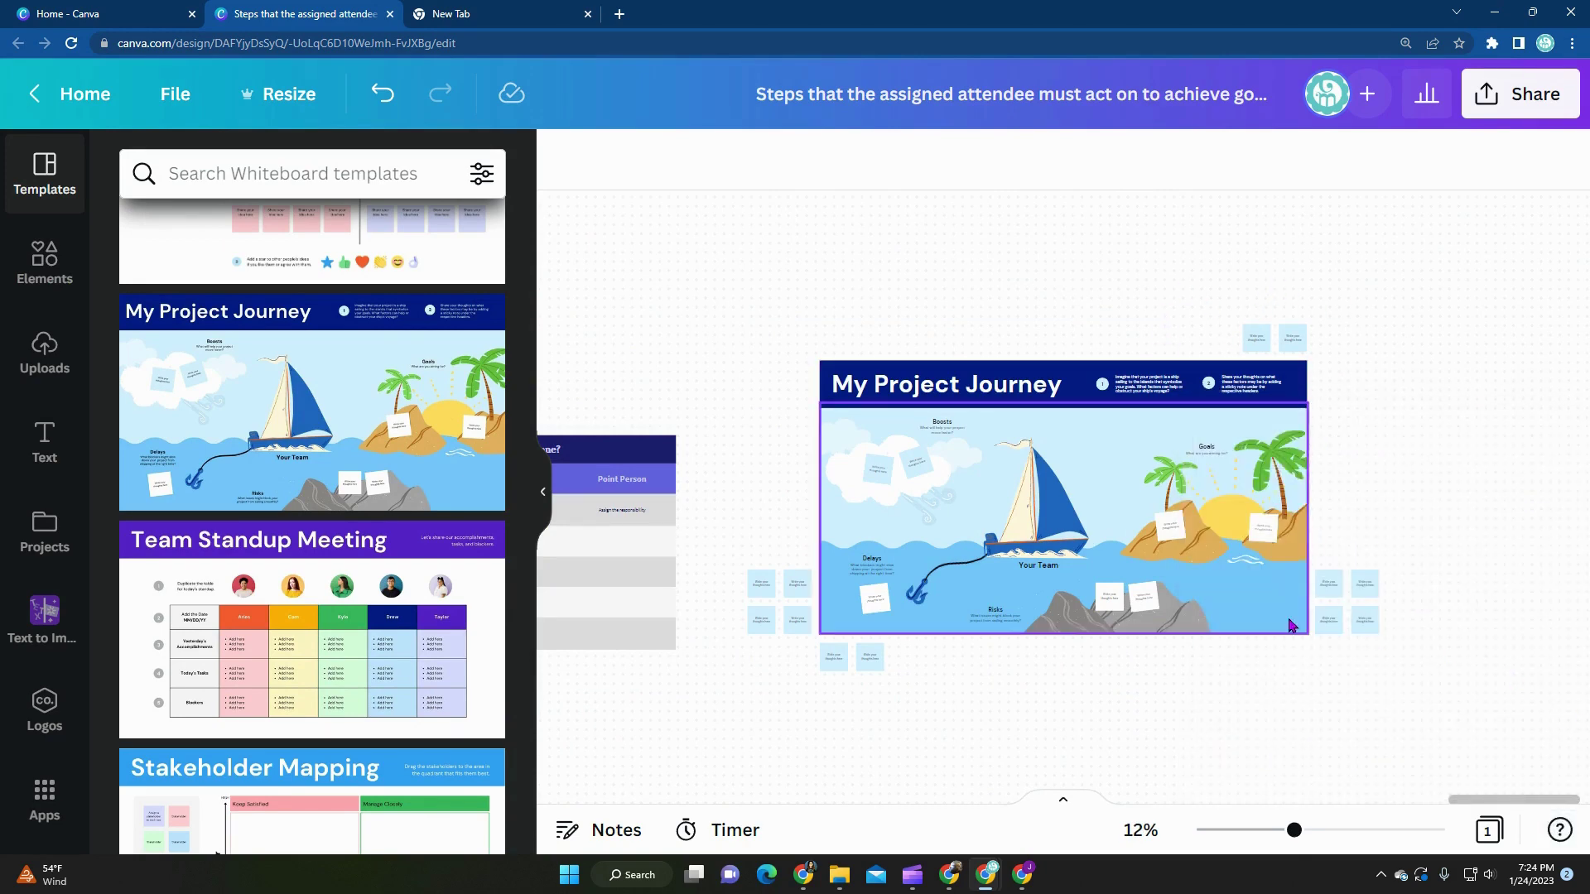
pyautogui.keyDown('ctrl'); pyautogui.scroll(2, 1119, 496); pyautogui.keyUp('ctrl')
pyautogui.keyDown('ctrl'); pyautogui.scroll(3, 1119, 496); pyautogui.keyUp('ctrl')
pyautogui.keyDown('ctrl'); pyautogui.scroll(-3, 743, 569); pyautogui.keyUp('ctrl')
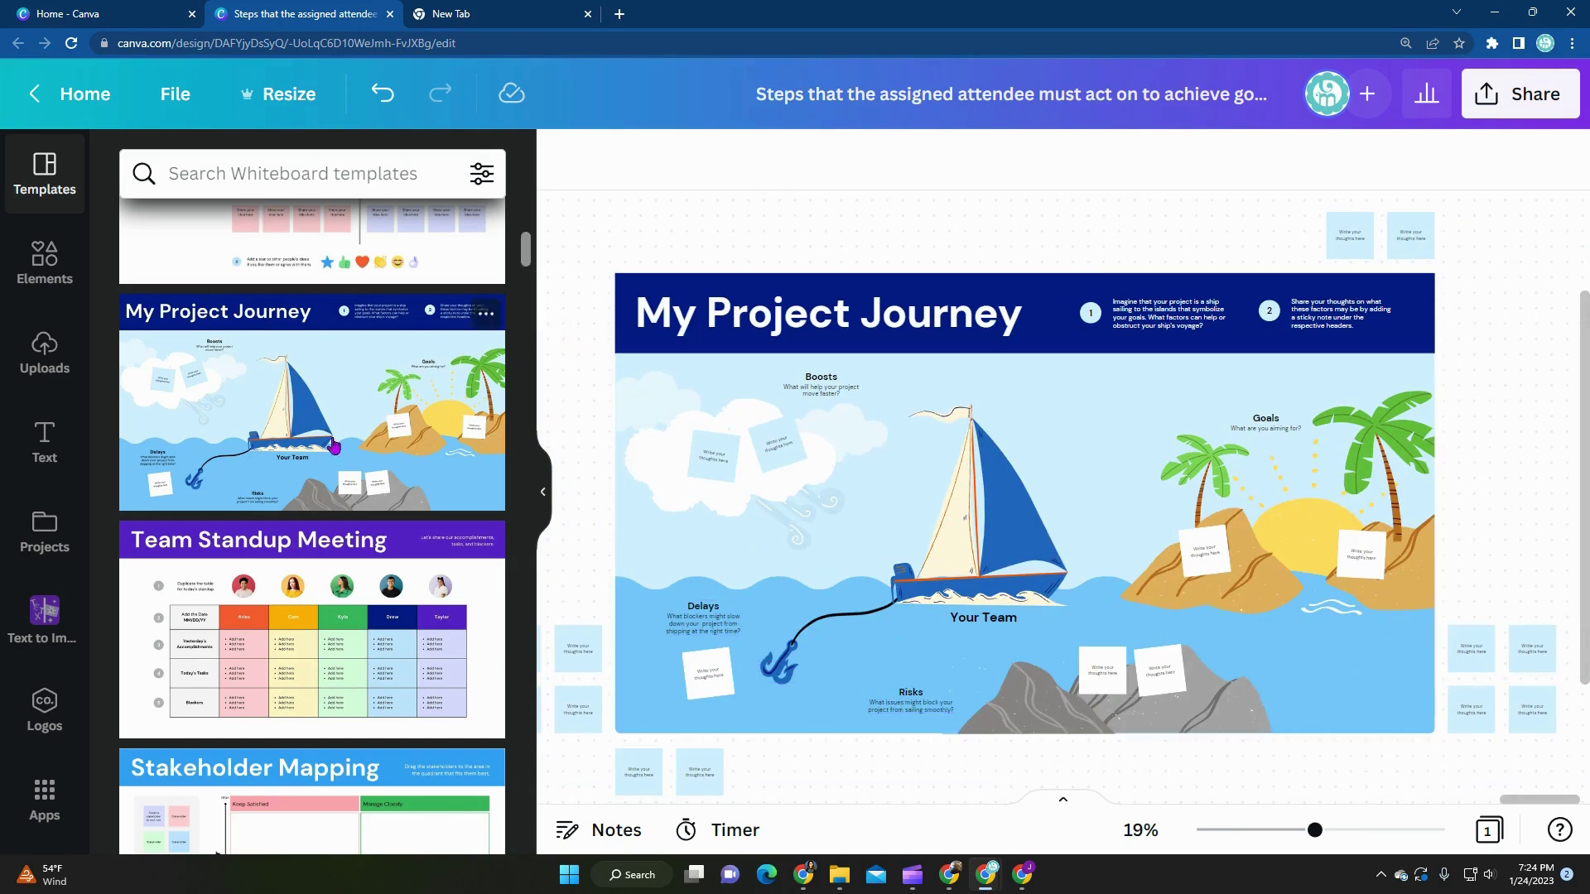
# Insert the Team Standup Meeting template with its attendee table and next-steps sections.
pyautogui.moveTo(312, 631)
pyautogui.click(302, 617)
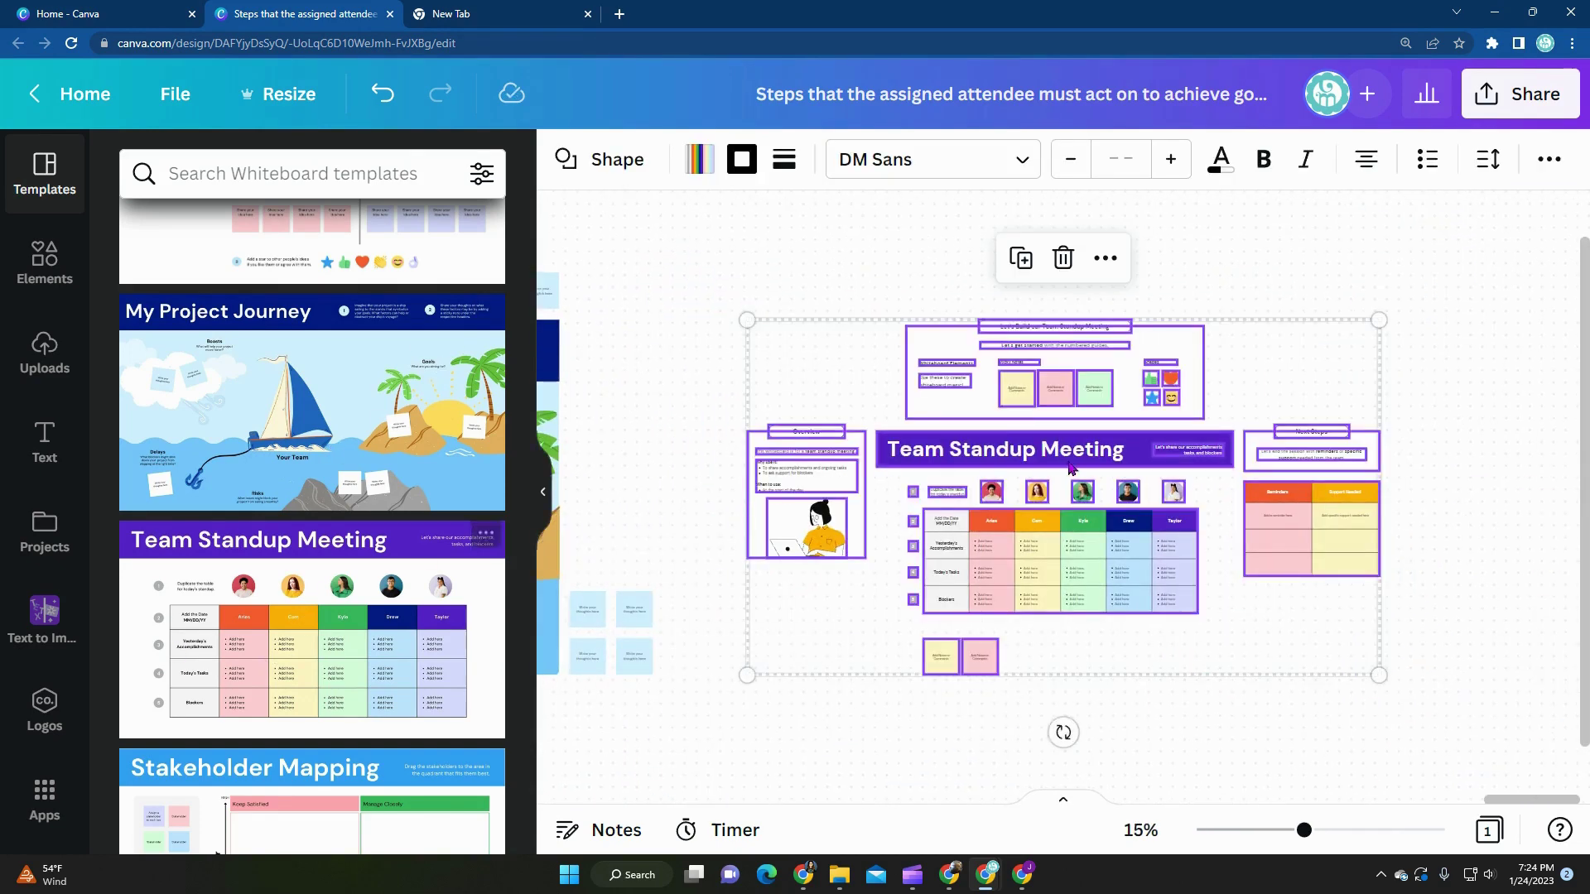
pyautogui.keyDown('ctrl'); pyautogui.scroll(4, 1084, 507); pyautogui.keyUp('ctrl')
pyautogui.keyDown('ctrl'); pyautogui.scroll(-1, 1085, 507); pyautogui.keyUp('ctrl')
pyautogui.keyDown('ctrl'); pyautogui.scroll(-2, 1083, 504); pyautogui.keyUp('ctrl')
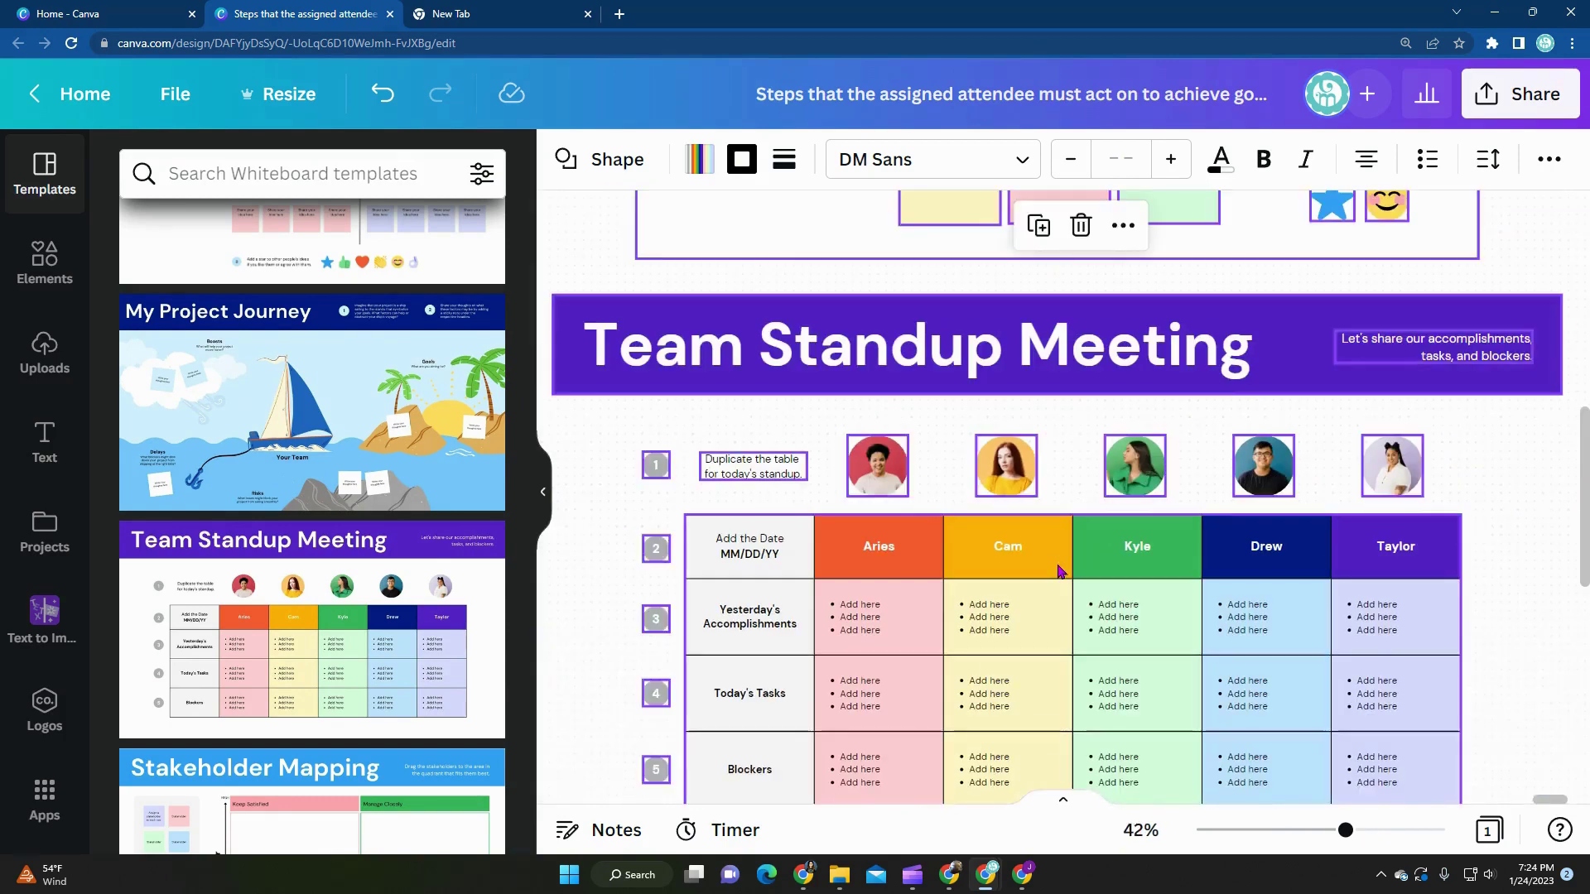
pyautogui.keyDown('ctrl'); pyautogui.scroll(-1, 1055, 568); pyautogui.keyUp('ctrl')
pyautogui.keyDown('ctrl'); pyautogui.scroll(-2, 1039, 594); pyautogui.keyUp('ctrl')
pyautogui.keyDown('ctrl'); pyautogui.scroll(-1, 1039, 590); pyautogui.keyUp('ctrl')
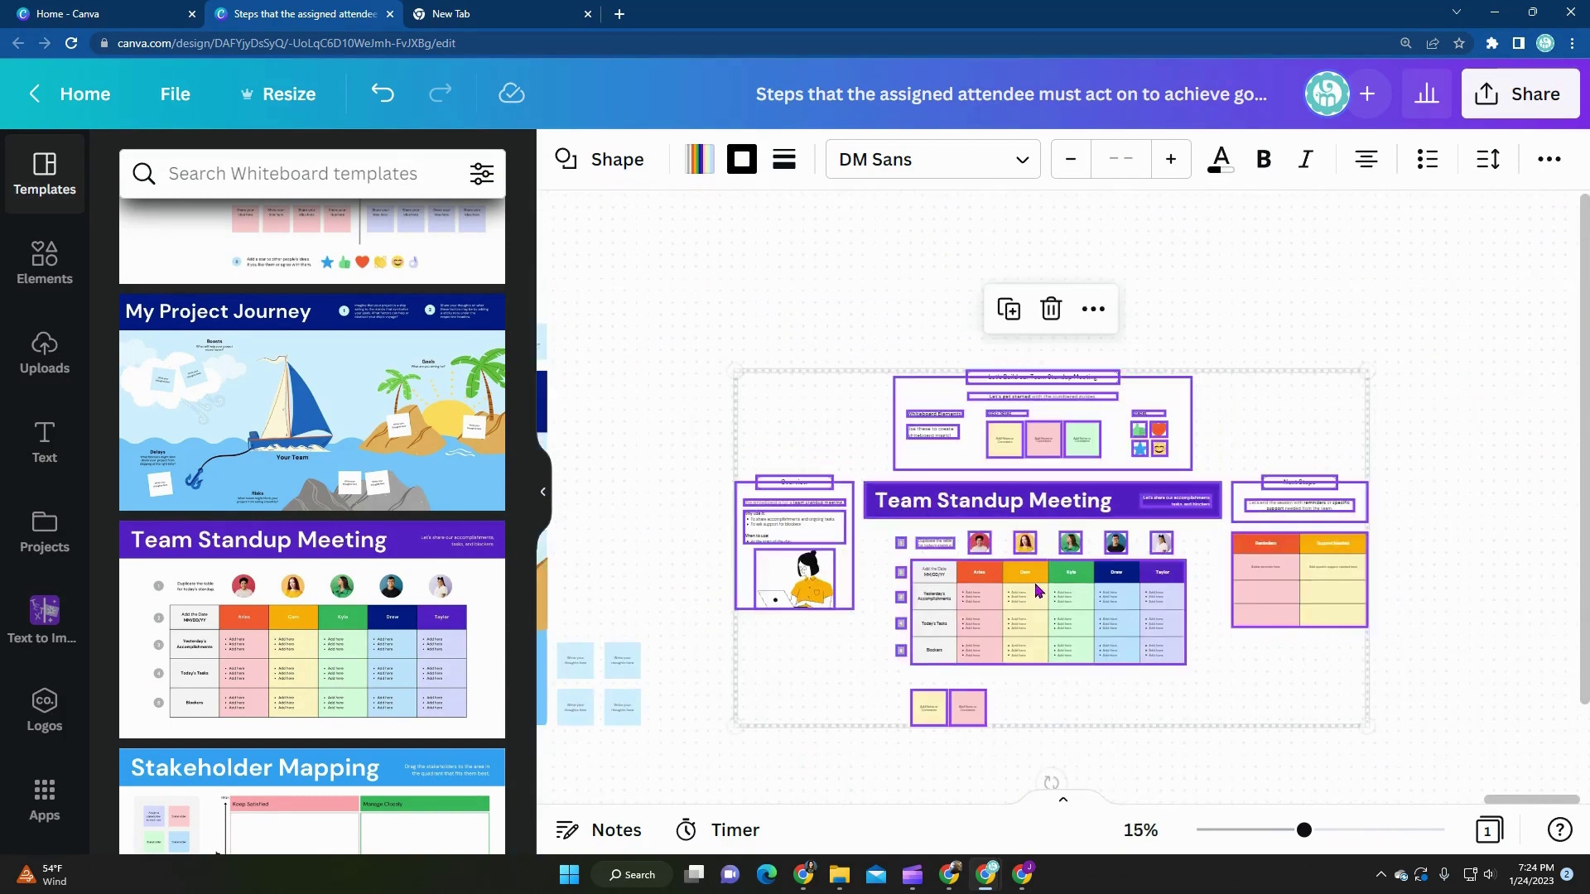
pyautogui.click(1309, 247)
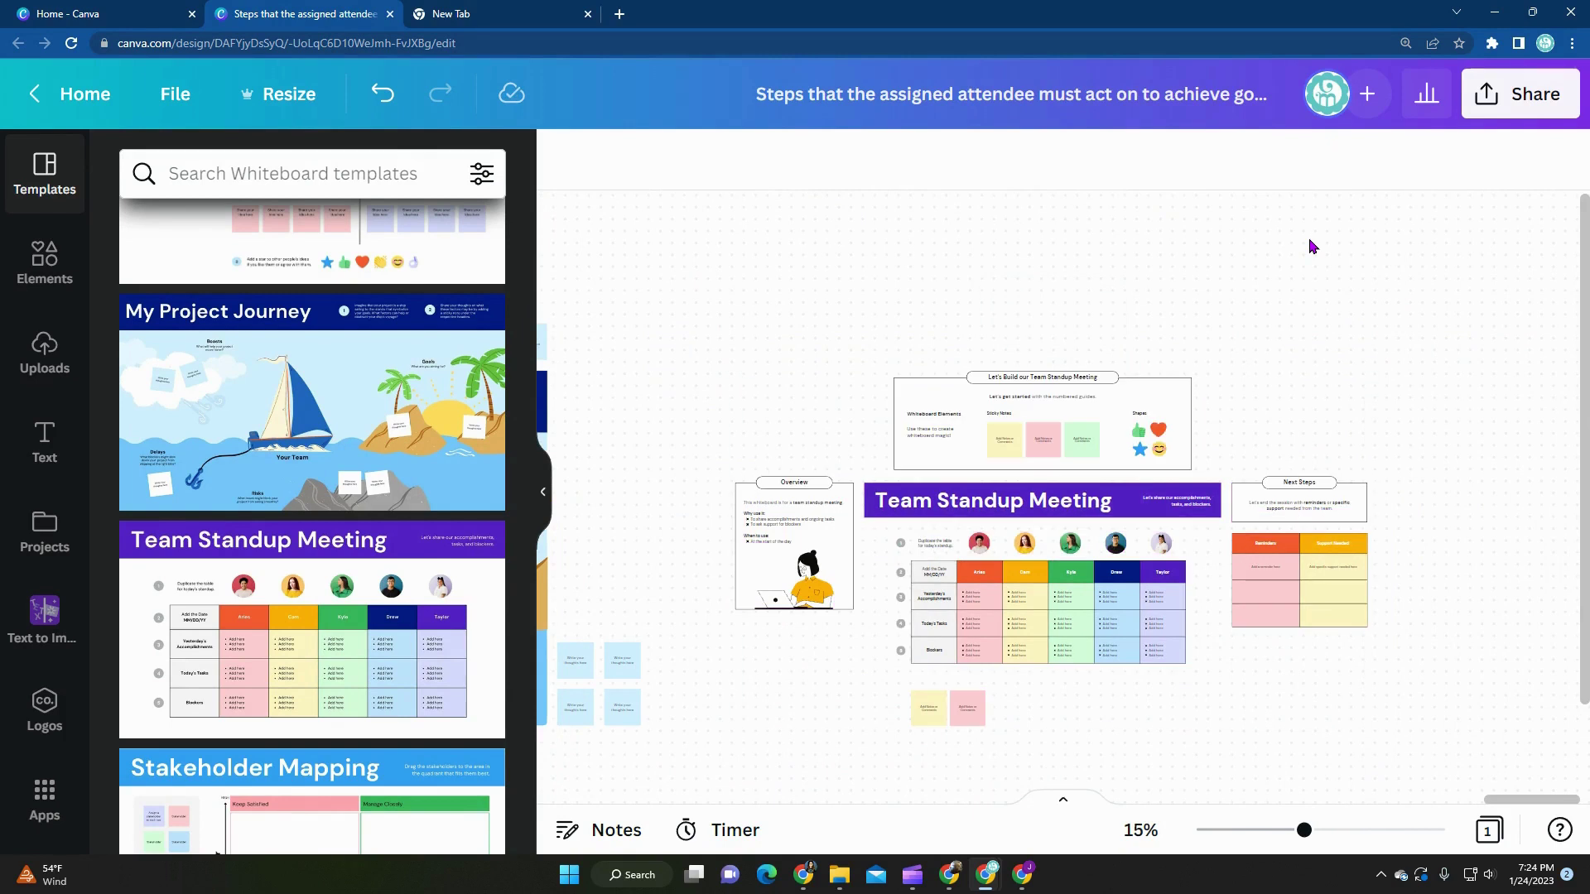